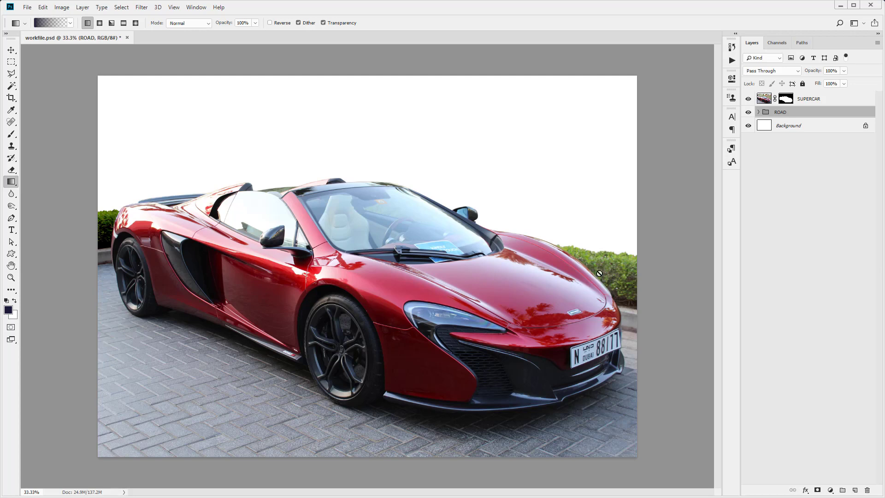
Step: Place the Supercar_Stock_2 image as an embedded layer and move it below the ROAD group
left_click(748, 112)
left_click(749, 112)
left_click(28, 7)
left_click(46, 183)
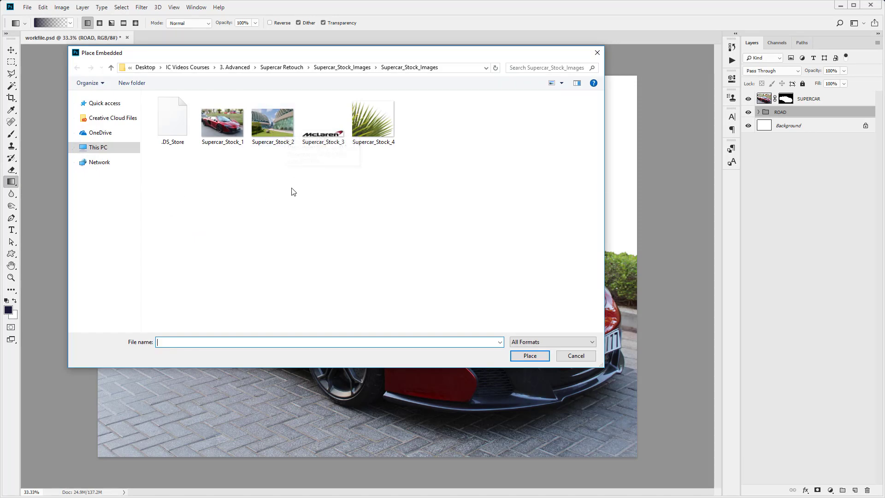
double_click(272, 126)
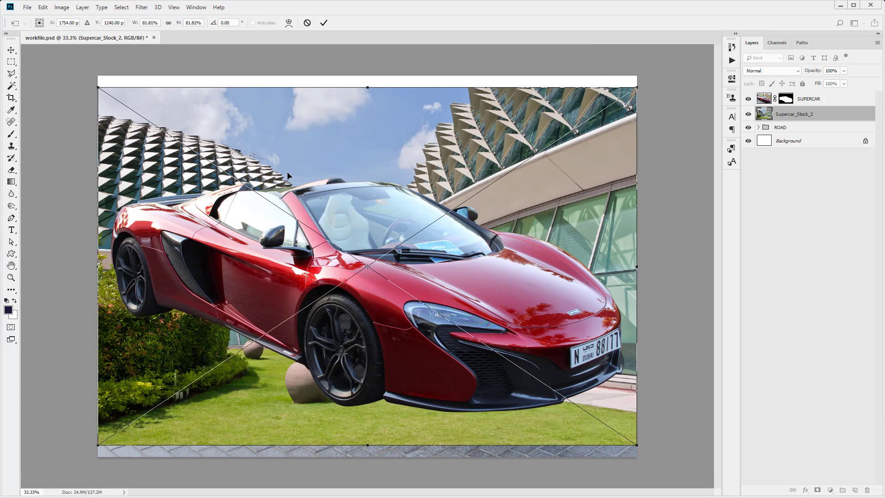
left_click(325, 24)
key("g")
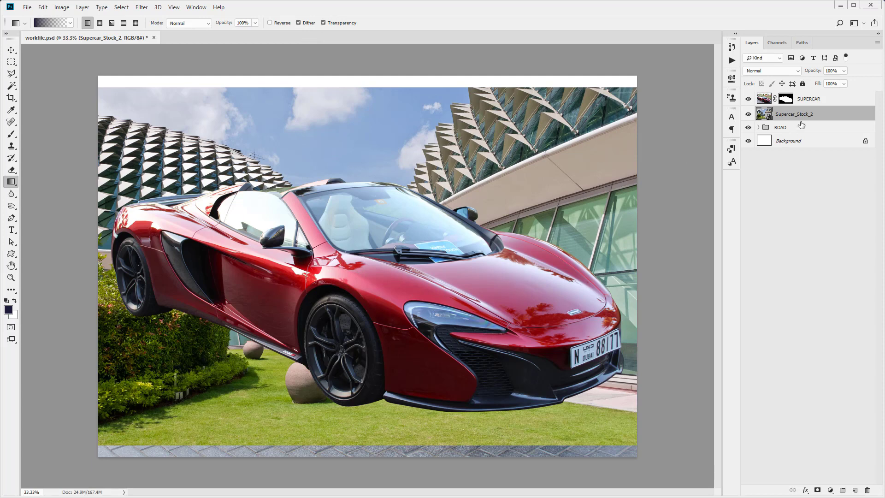
left_click_drag(827, 115, 823, 134)
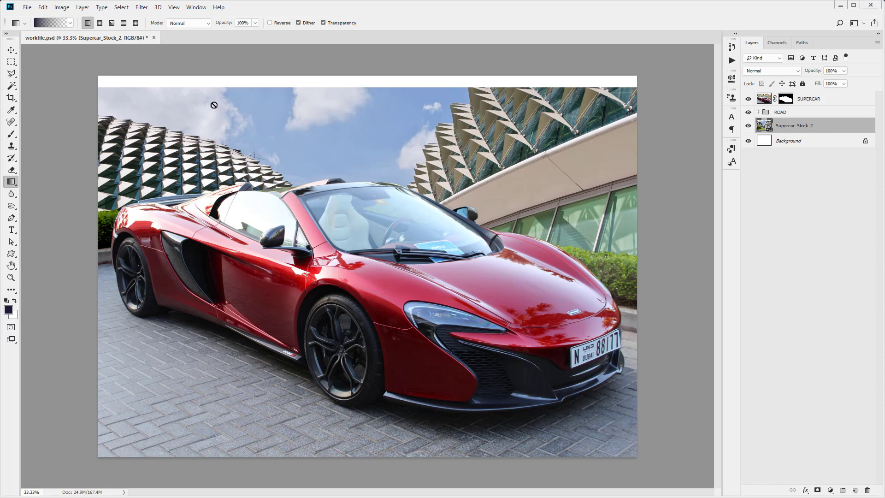
Step: Move the Supercar_Stock_2 image up until its lawn and the lower glass facade sit behind the car
left_click(11, 50)
left_click_drag(157, 138, 158, 126)
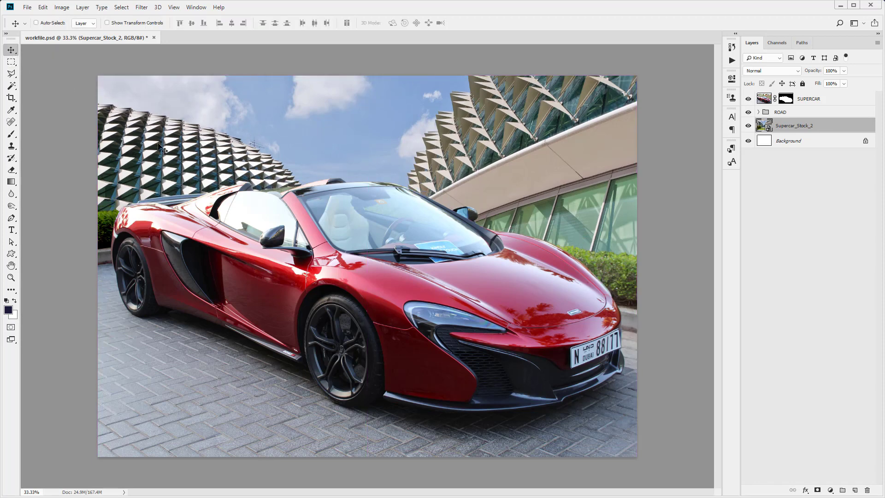
mouse_move(162, 160)
left_mouse_down()
mouse_move(164, 94)
mouse_move(169, 161)
mouse_move(169, 146)
left_mouse_up()
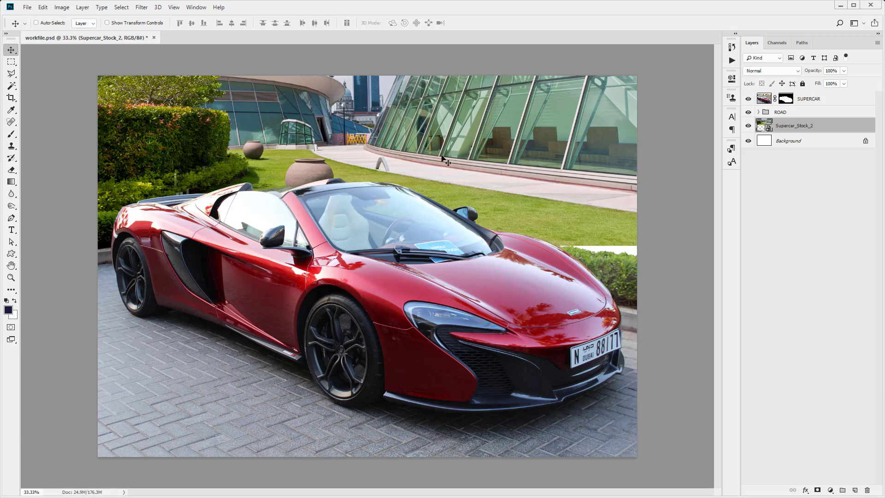
left_click_drag(430, 140, 430, 148)
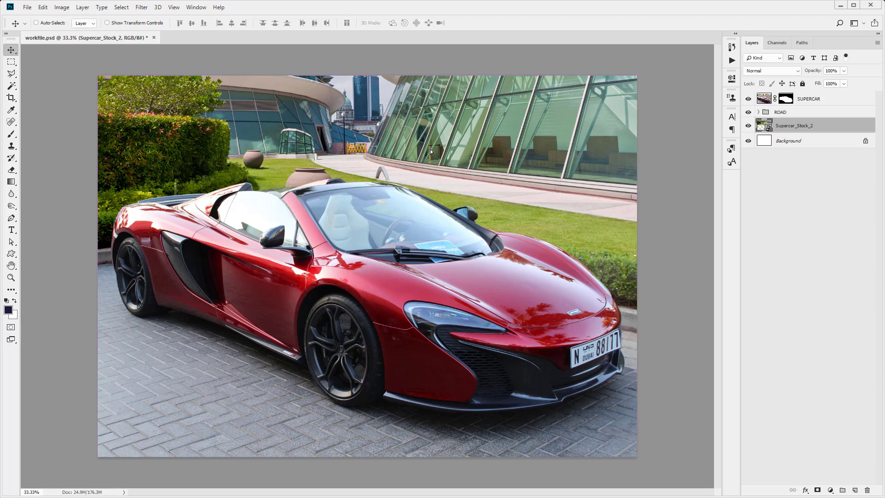
Step: Scale the Supercar_Stock_2 image up slightly to about 84% with Free Transform
key("ctrl+t")
left_click_drag(634, 254, 649, 264)
key("Return")
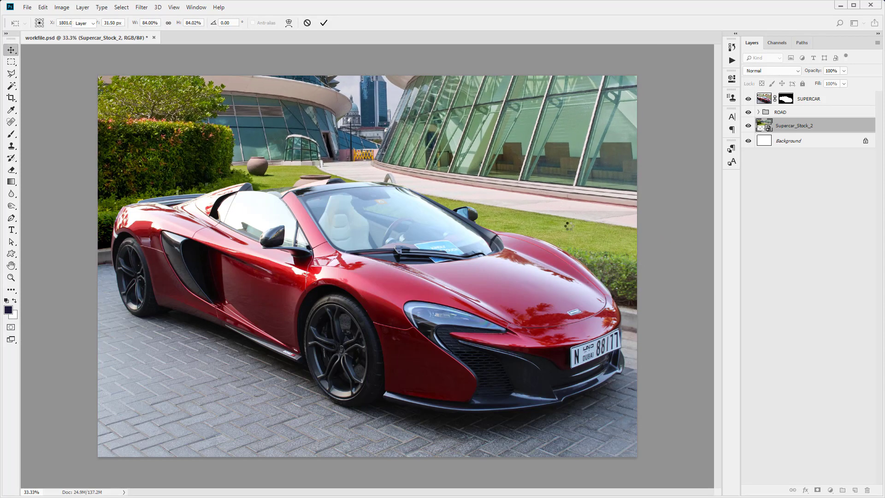
Step: Fine-tune the enlarged image's position up and slightly left so its lawn meets the hedge behind the car
mouse_move(371, 154)
left_mouse_down()
mouse_move(366, 141)
mouse_move(367, 149)
left_mouse_up()
key("Up")
key("Up")
key("Up")
key("Up")
key("Up")
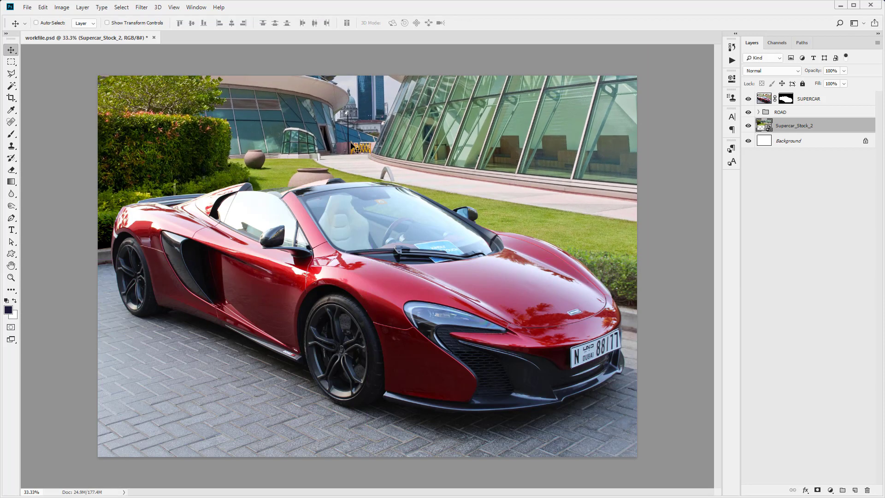
key("Left")
key("Left")
key("Left")
key("Up")
key("Up")
key("Up")
key("Up")
key("Up")
key("Up")
key("Up")
key("Up")
key("Up")
key("Up")
key("Up")
key("Up")
key("Up")
key("Up")
key("Up")
key("Up")
key("Up")
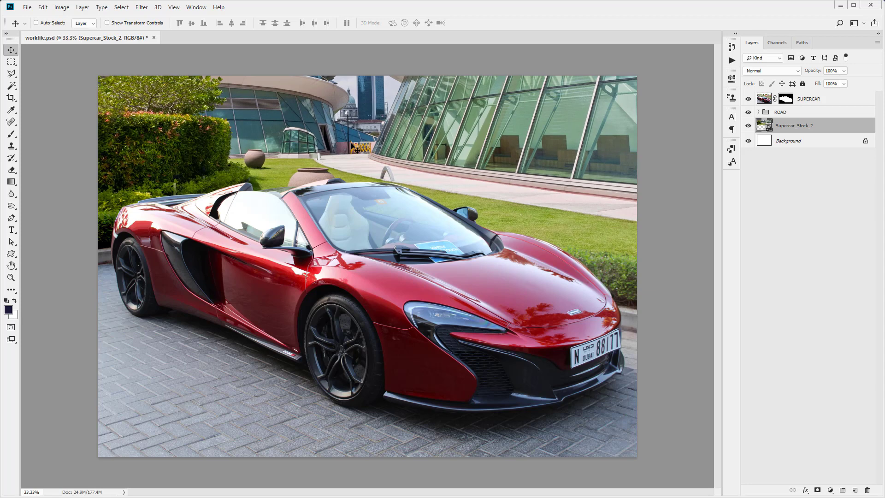
key("Down")
key("Down")
key("Down")
key("Down")
key("Down")
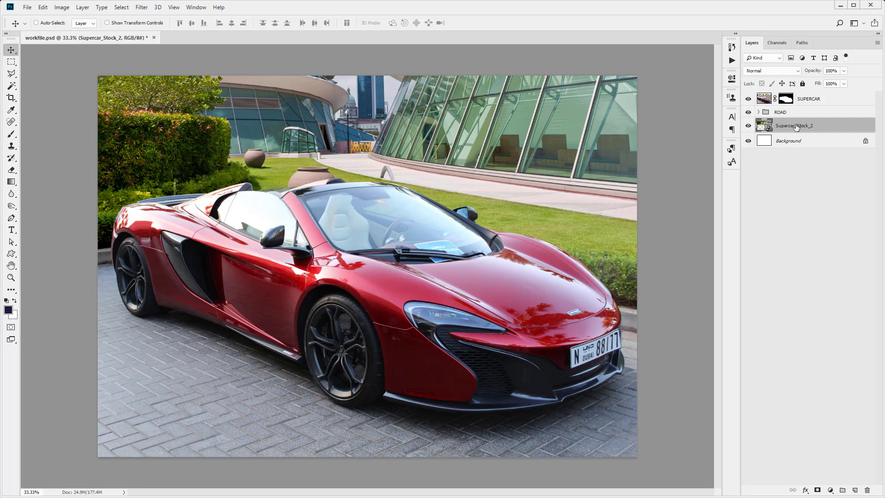
Step: Duplicate the Supercar_Stock_2 layer and rasterize the copy
key("ctrl+j")
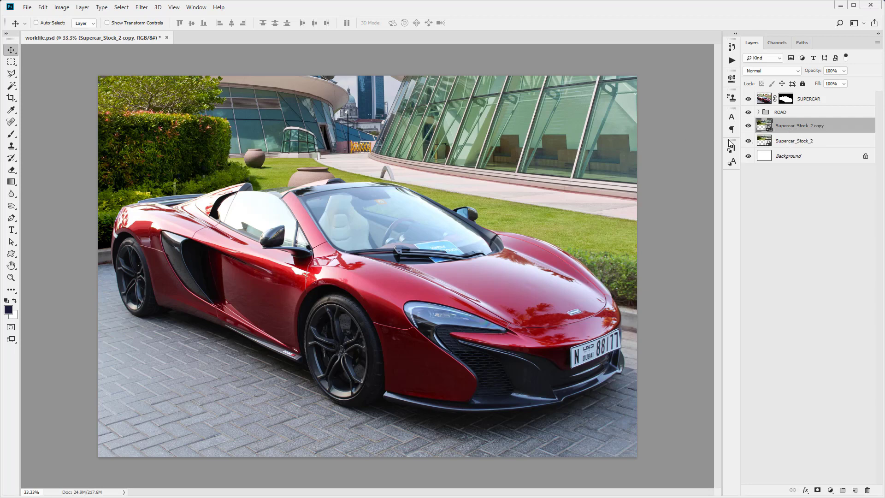
left_click(788, 142)
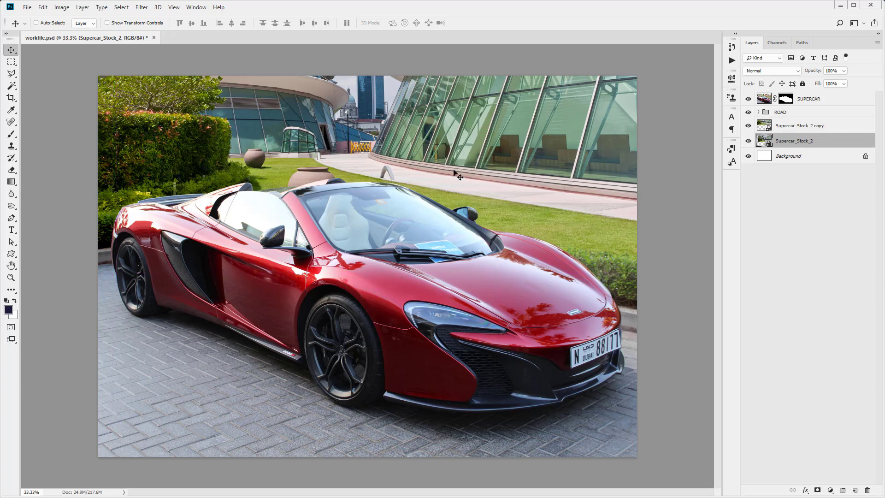
left_click(793, 127)
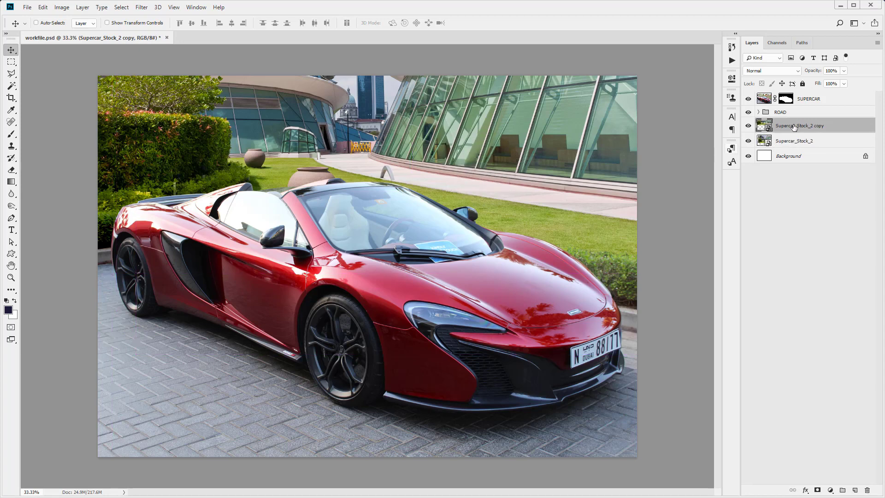
right_click(789, 128)
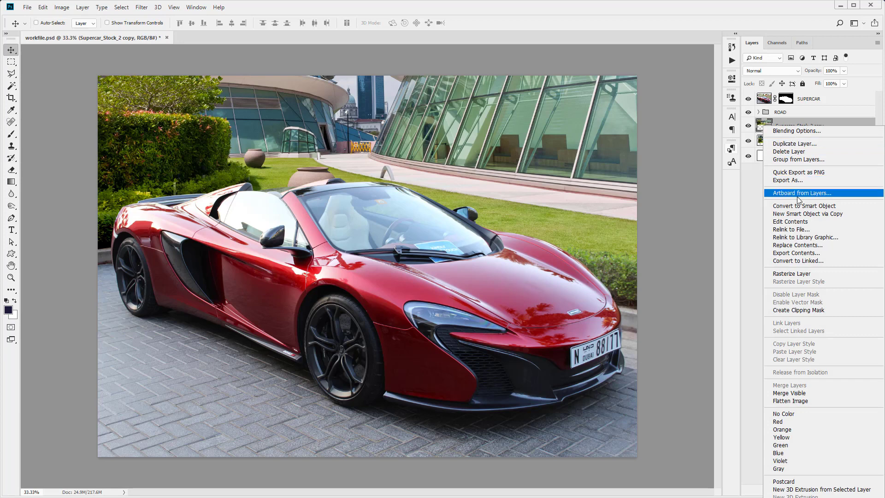
left_click(802, 274)
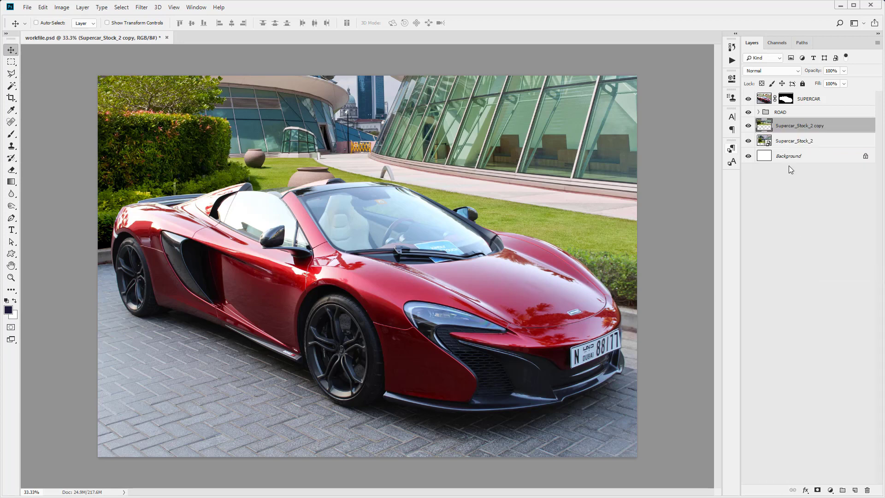
Step: Rename the rasterized copy layer as BACKGROUND
double_click(792, 126)
type("BACKGROUND")
key("Return")
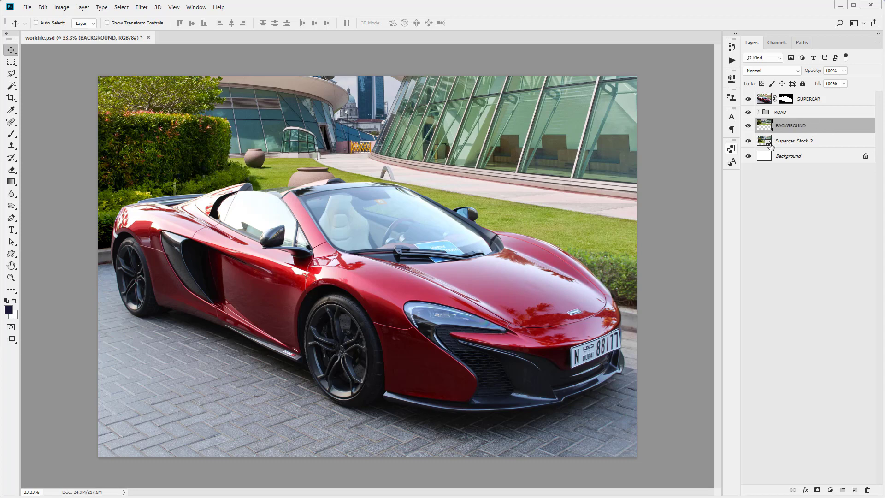
Step: Check which Blur filters are available for the Supercar_Stock_2 smart object
left_click(794, 144)
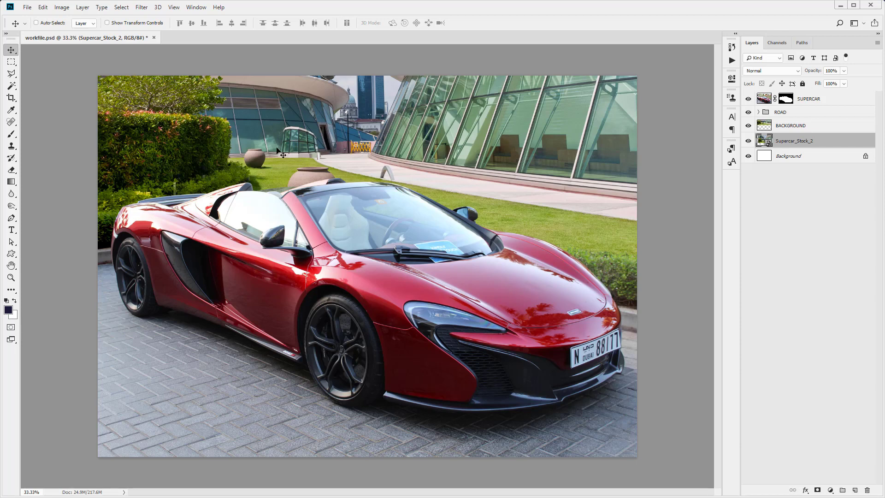
left_click(141, 8)
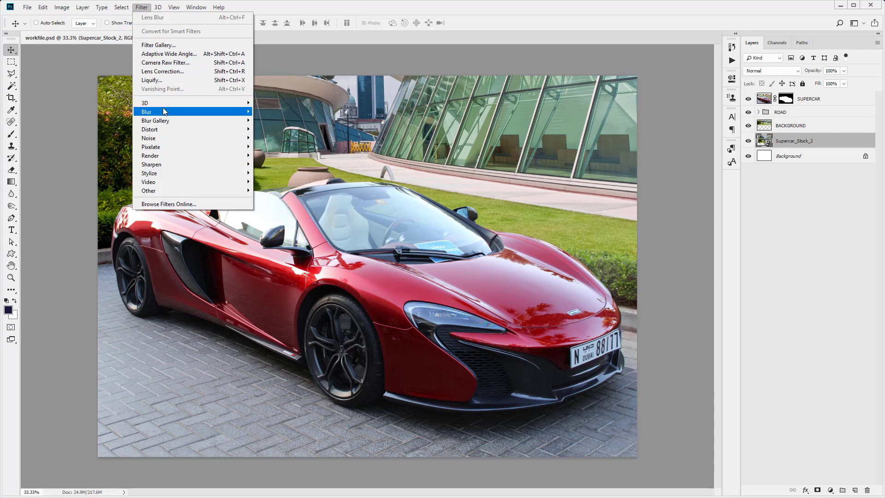
mouse_move(163, 109)
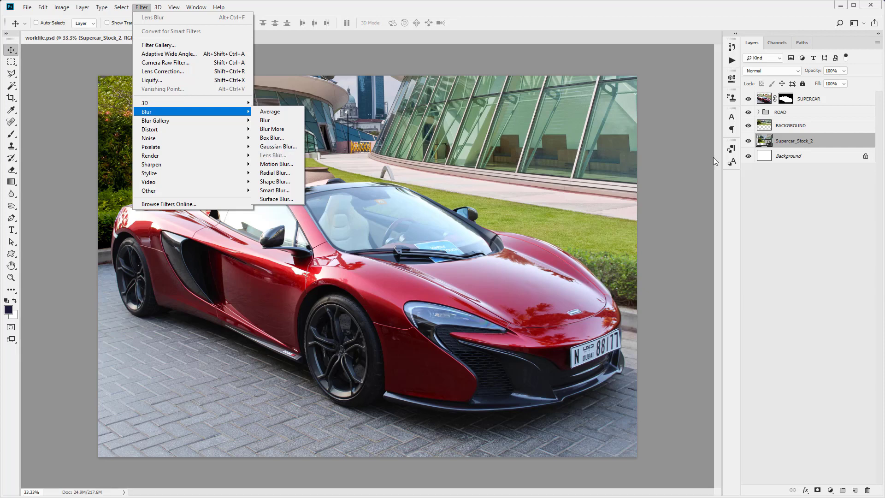
left_click(796, 137)
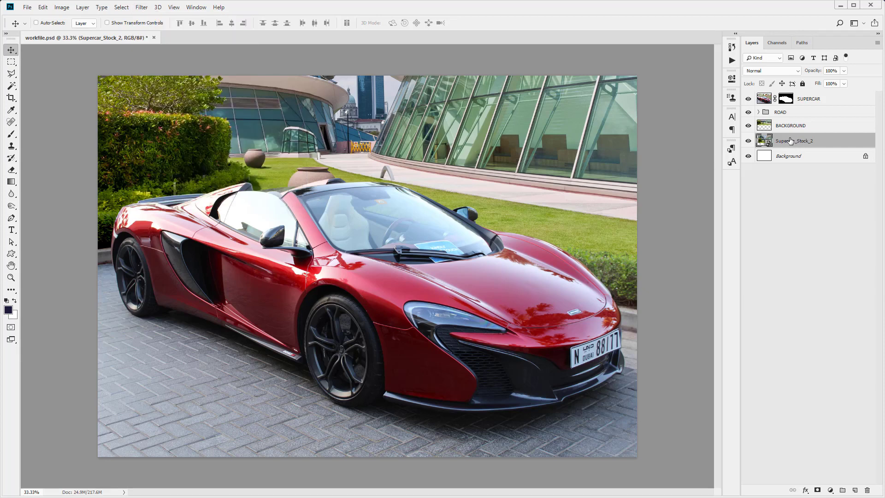
Step: Open the Lens Blur filter for the BACKGROUND layer
left_click(814, 130)
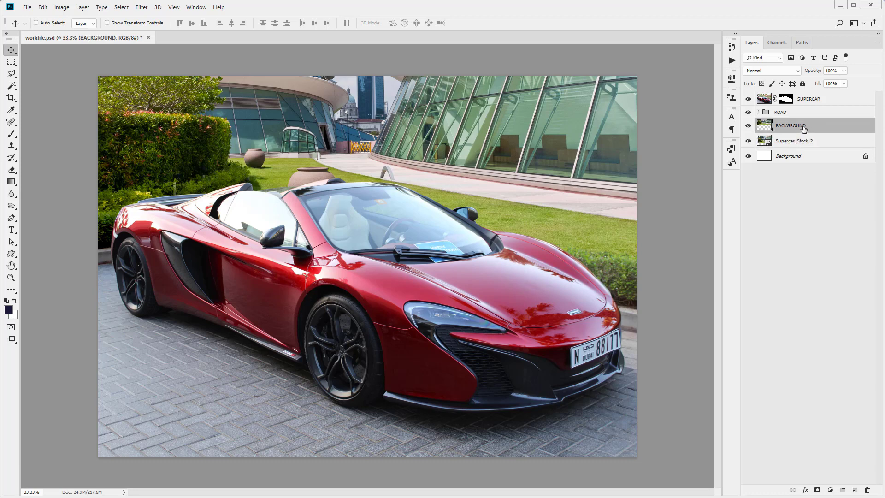
left_click(141, 7)
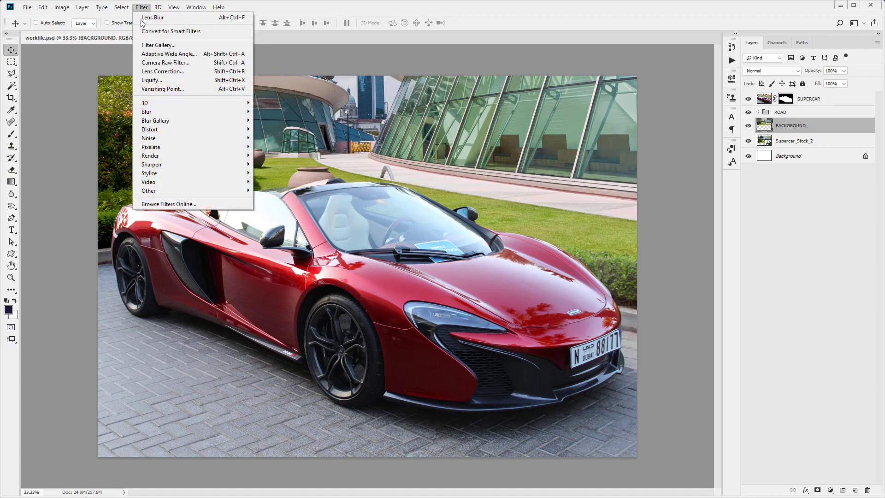
mouse_move(230, 112)
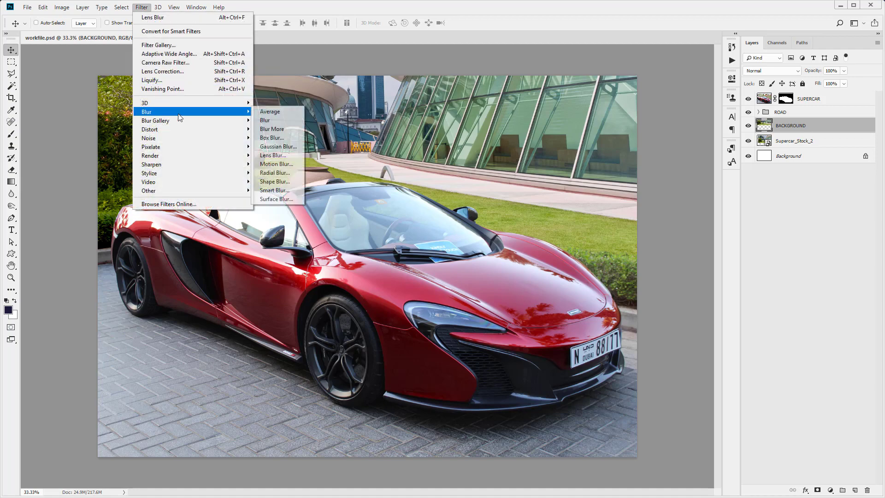
left_click(275, 156)
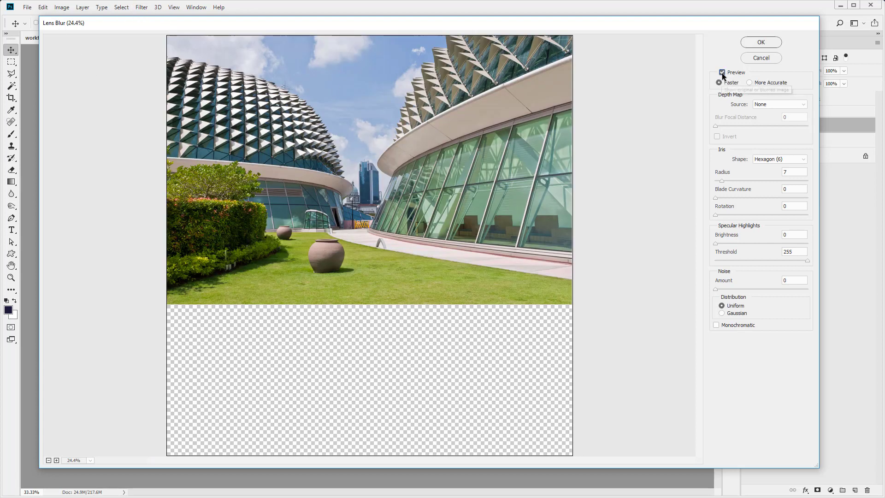
Step: Try a Lens Blur radius of 20 and compare the preview with the unblurred image
left_click(756, 174)
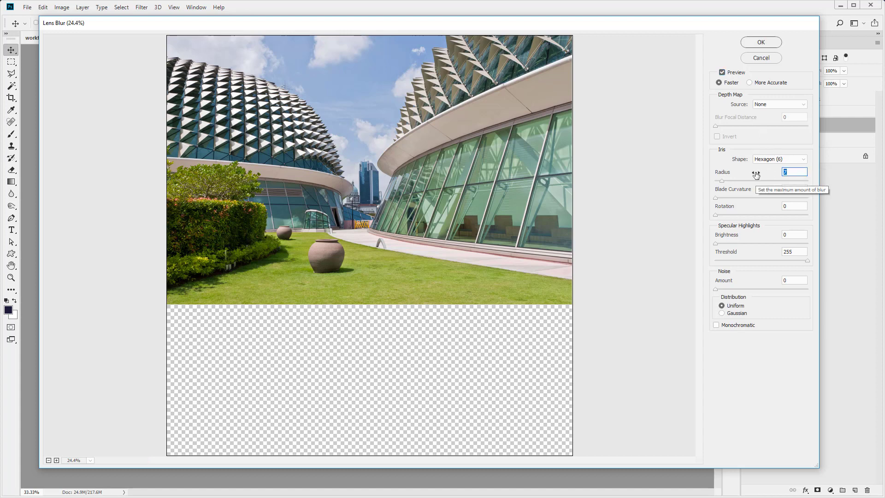
type("200")
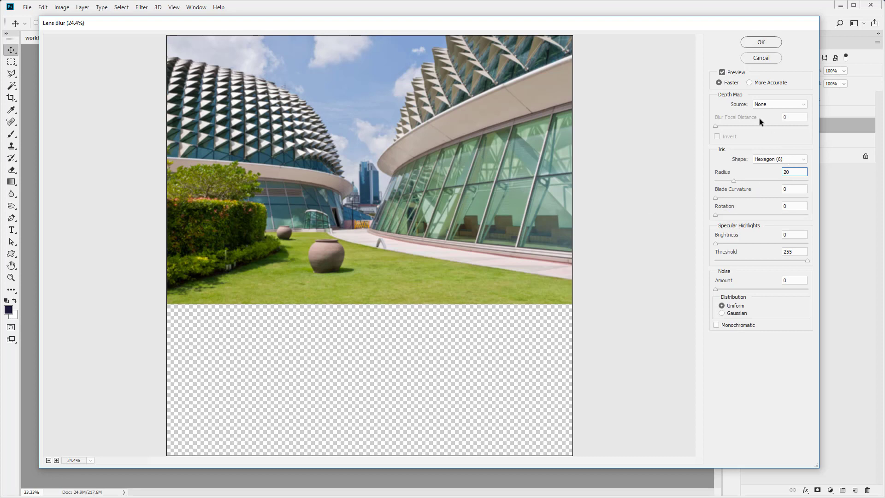
left_click(721, 73)
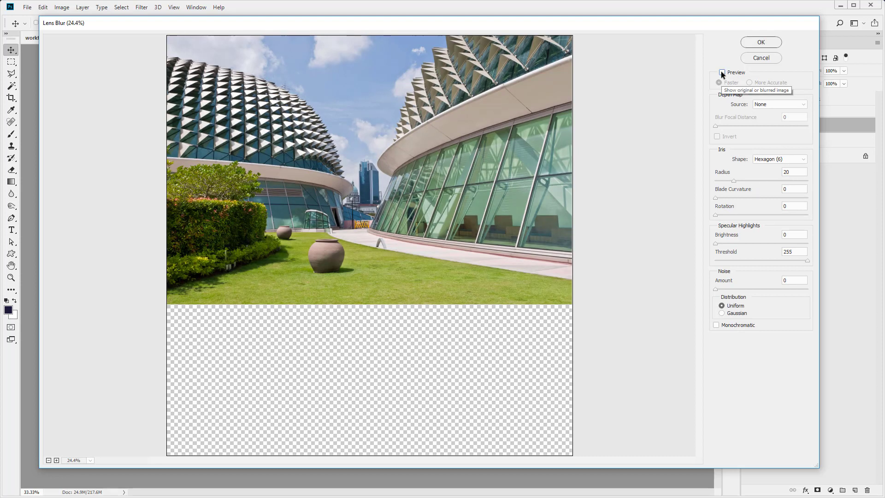
left_click(722, 72)
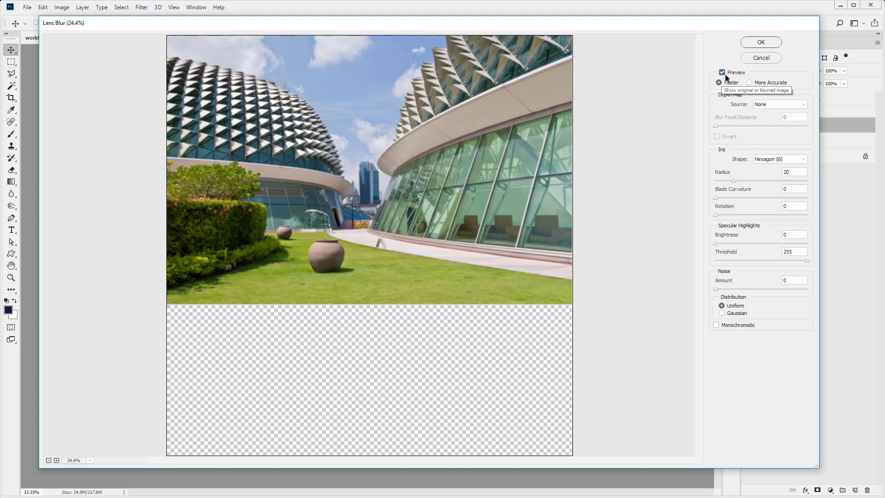
Step: Set the Lens Blur radius to 7 and apply the filter to the BACKGROUND layer
left_click(782, 171)
double_click(784, 171)
type("7")
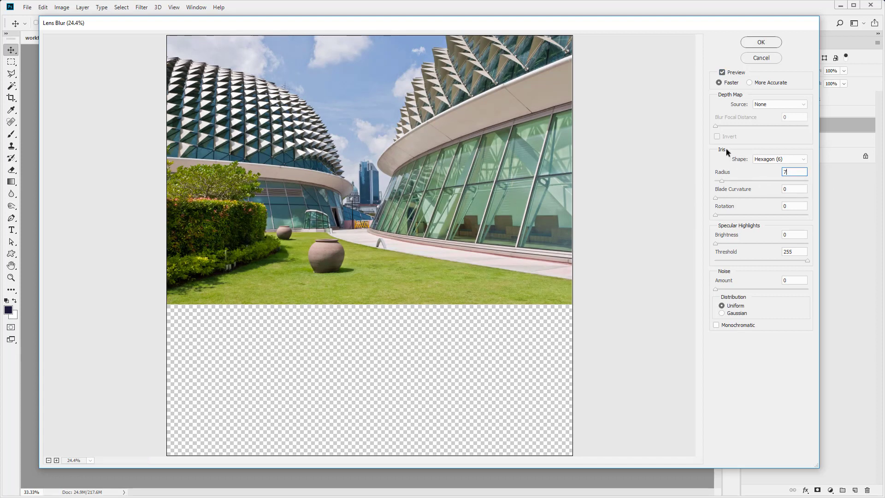
left_click(761, 43)
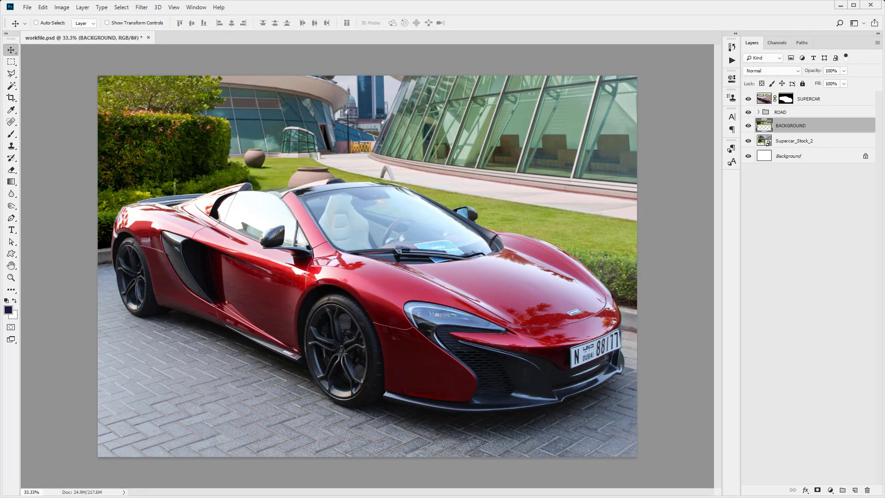
Step: Inspect the blurred buildings, lawn and stone pots behind the car at close range
left_click(11, 277)
left_click(351, 152)
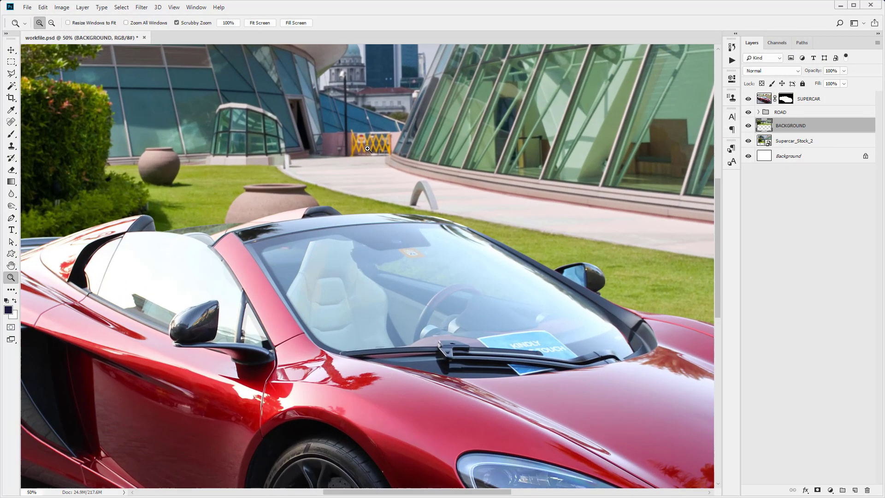
left_click(368, 149)
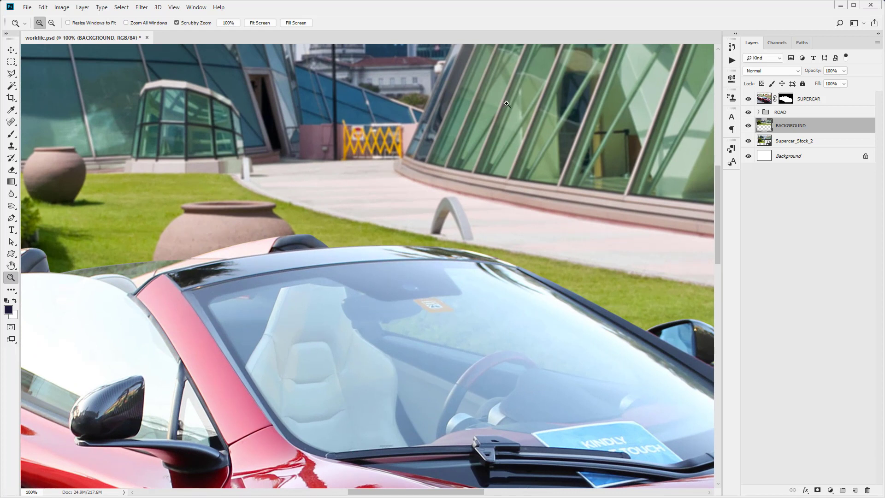
right_click(438, 178)
left_click(447, 182)
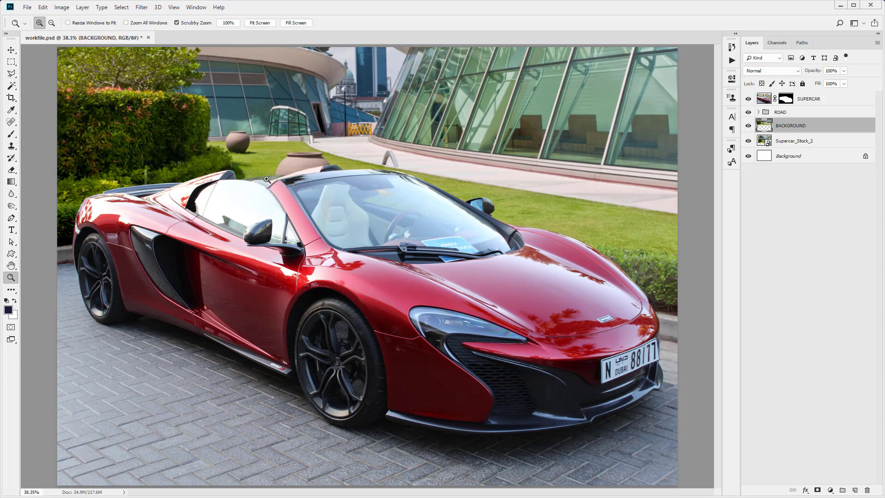
left_click(303, 160)
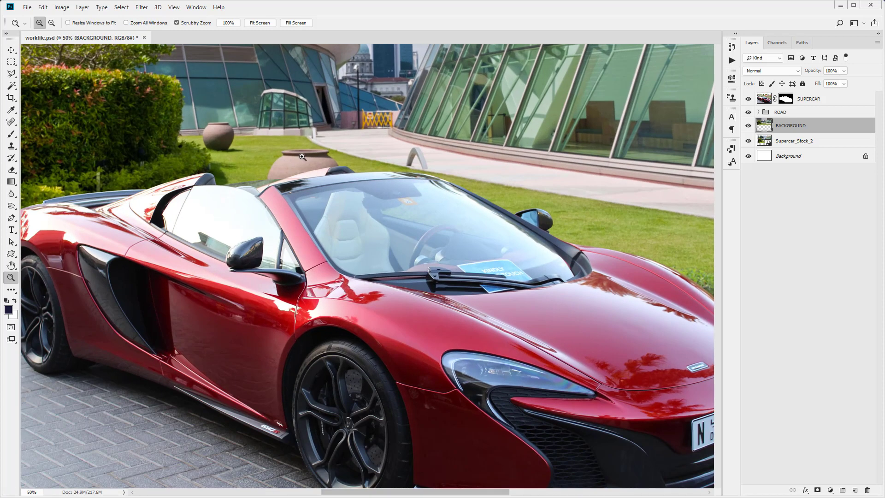
Step: Hide the SUPERCAR layer to expose the large stone vase on the lawn at 100% view
left_click(303, 160)
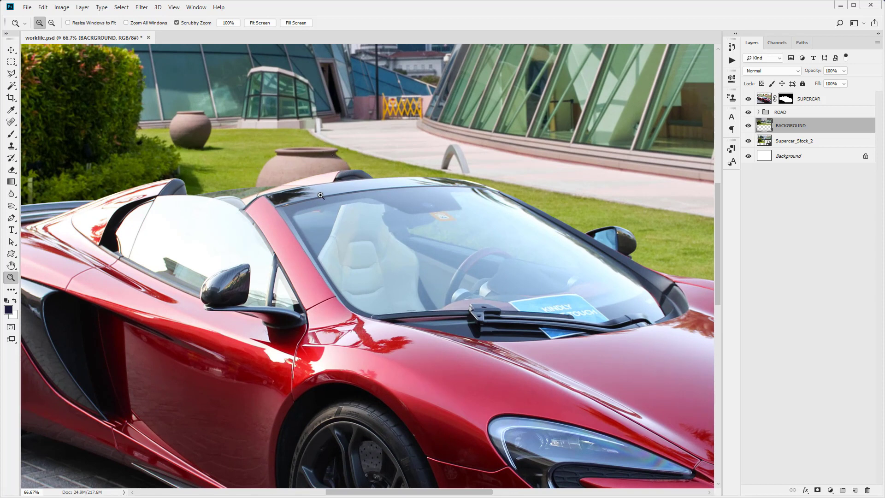
left_click(305, 157)
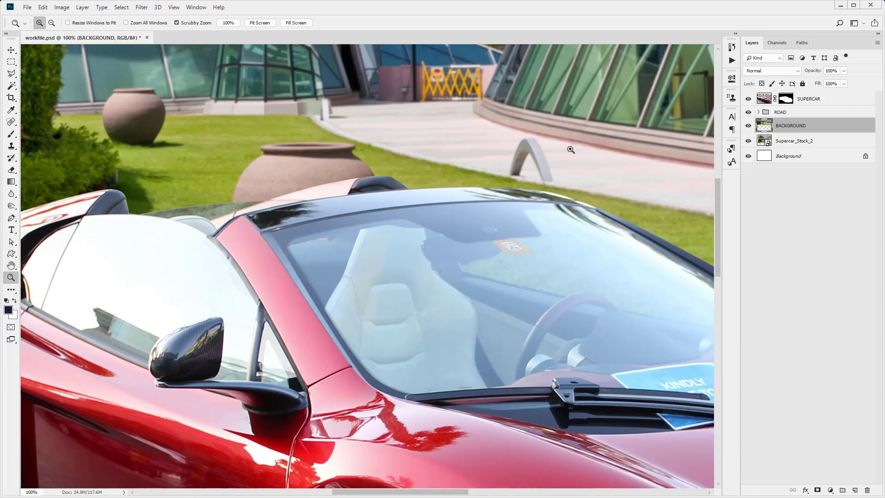
left_click(749, 99)
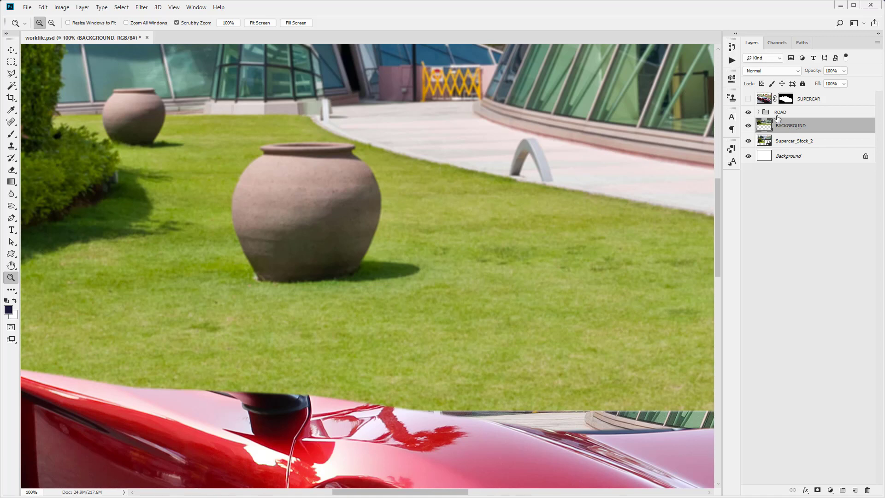
Step: Duplicate the BACKGROUND layer and rename the copy CLONE VASE
key("ctrl+j")
double_click(786, 125)
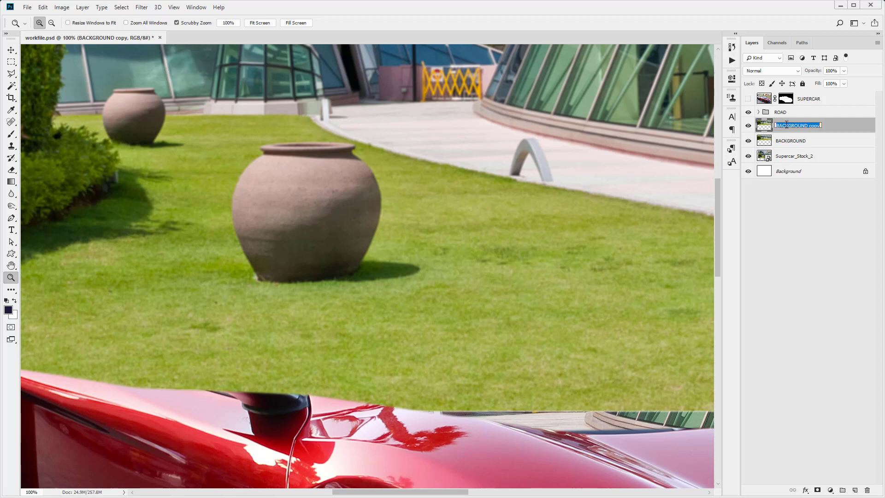
key("BackSpace")
type("VASE")
key("Return")
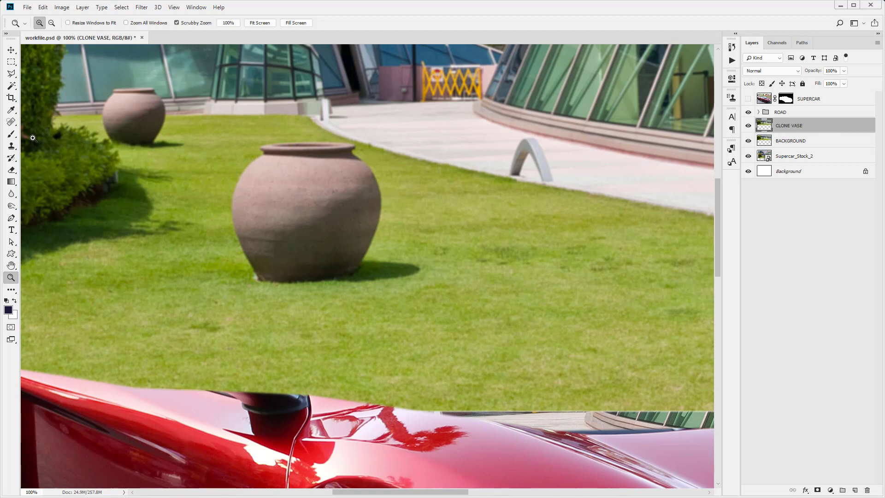
Step: Clone clean lawn over the large vase's shadow, base and lower right side with the Clone Stamp, using a 90 px brush
left_click_drag(12, 146, 61, 148)
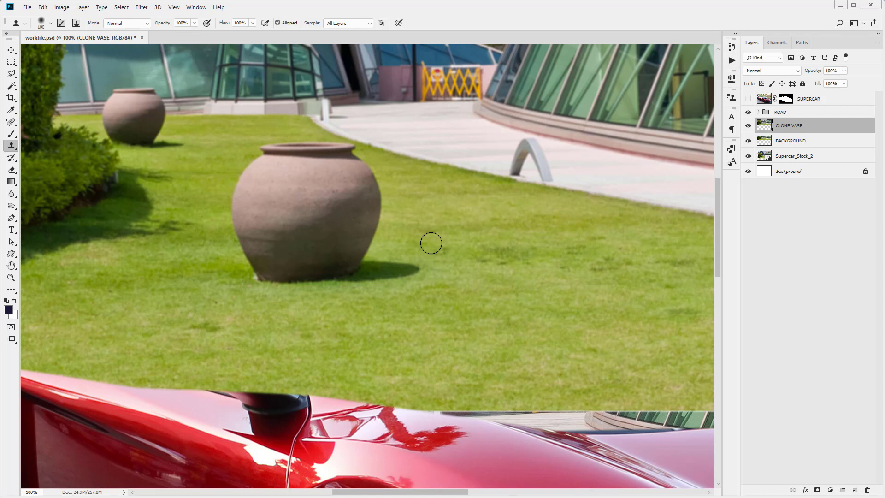
key("bracketright")
key("bracketright")
key("bracketright")
key("bracketright")
key("bracketright")
key("bracketleft")
key("bracketleft")
left_click(478, 303, "alt")
mouse_move(359, 277)
left_mouse_down()
mouse_move(244, 276)
mouse_move(407, 276)
mouse_move(365, 261)
mouse_move(358, 241)
mouse_move(357, 251)
mouse_move(376, 208)
mouse_move(374, 230)
mouse_move(372, 187)
mouse_move(347, 260)
mouse_move(284, 267)
mouse_move(344, 244)
mouse_move(312, 257)
left_mouse_up()
Step: Clone the grass beside the large vase over its upper right side and the right half of its rim
left_click(490, 207, "alt")
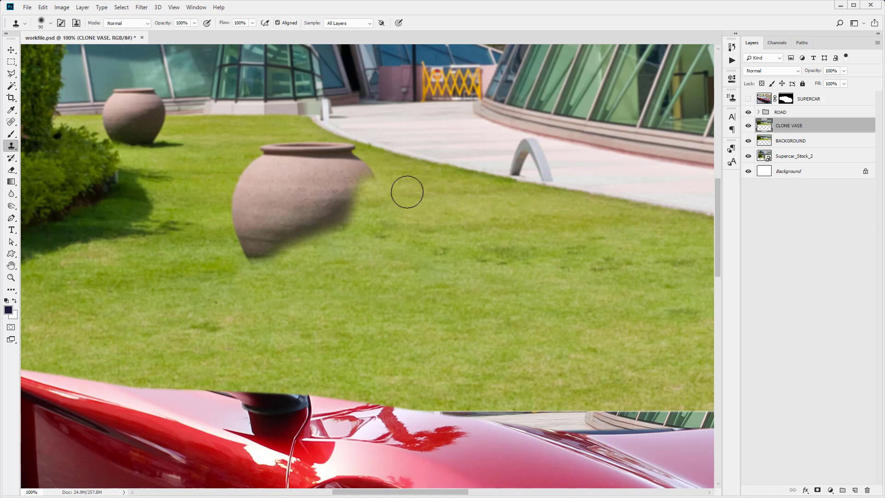
mouse_move(407, 190)
left_mouse_down()
mouse_move(306, 153)
mouse_move(358, 184)
mouse_move(328, 196)
mouse_move(365, 217)
left_mouse_up()
right_click(365, 216)
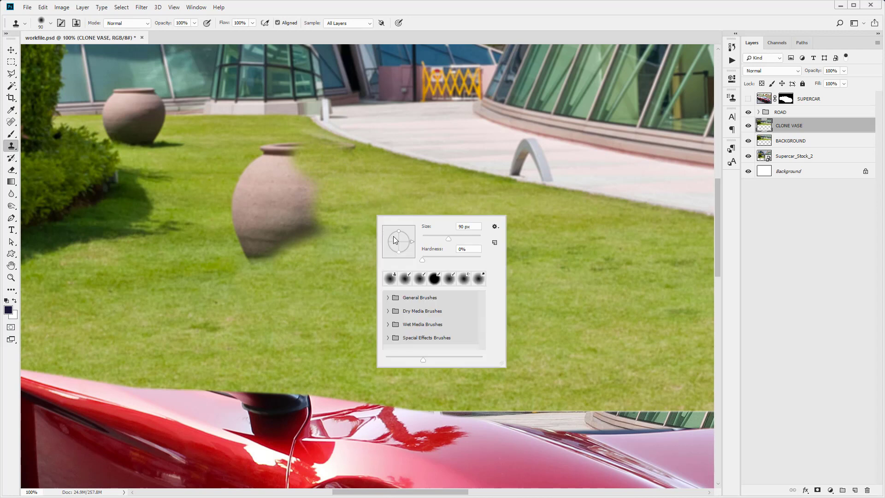
left_click(389, 198)
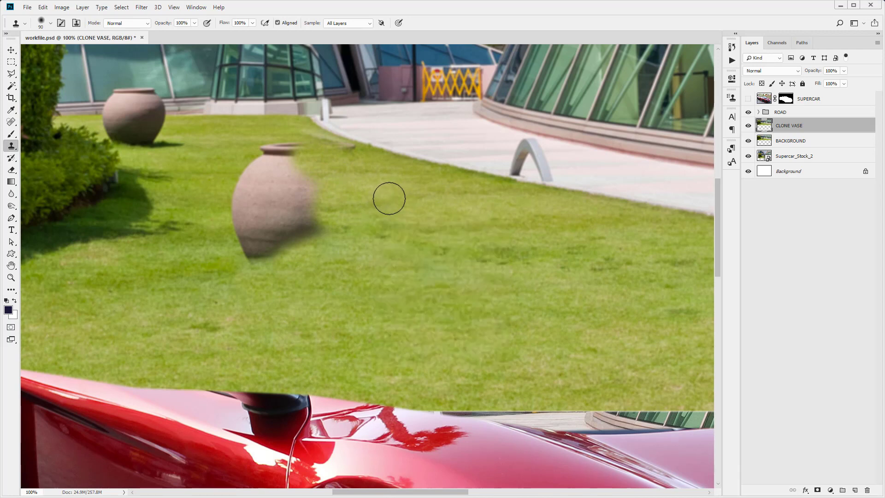
Step: Clone nearby lawn over the rest of the large vase's rim and its upper left shoulder
left_click(192, 161, "alt")
left_click_drag(256, 155, 291, 151)
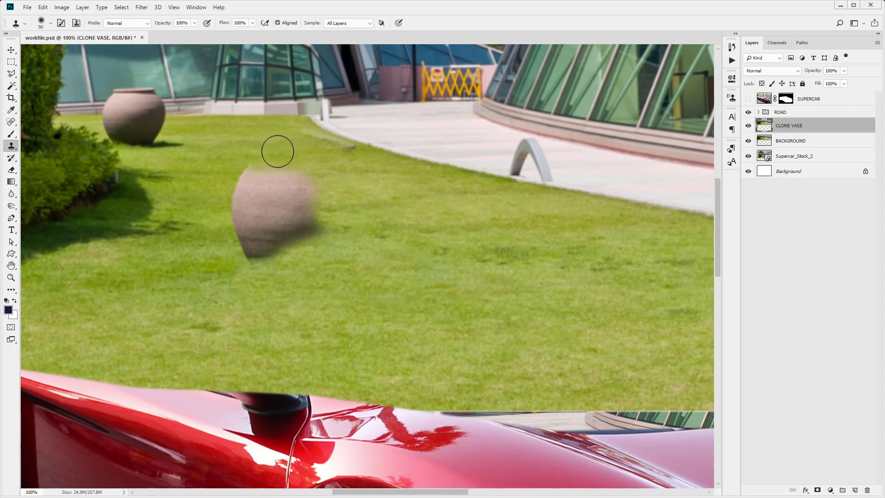
left_click(210, 174, "alt")
left_click_drag(211, 174, 251, 172)
Step: Clone grass over the large vase's left edge and lower left base
left_click(210, 195, "alt")
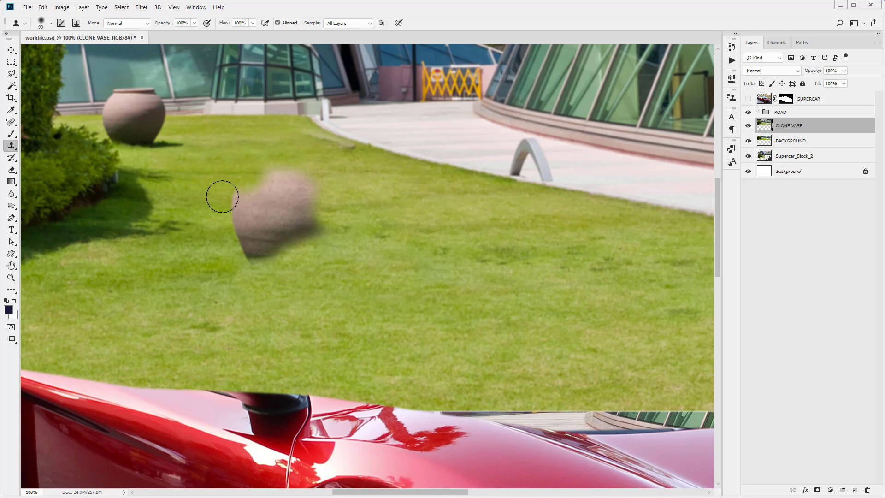
left_click_drag(222, 197, 240, 197)
left_click(201, 213, "alt")
left_click(236, 218)
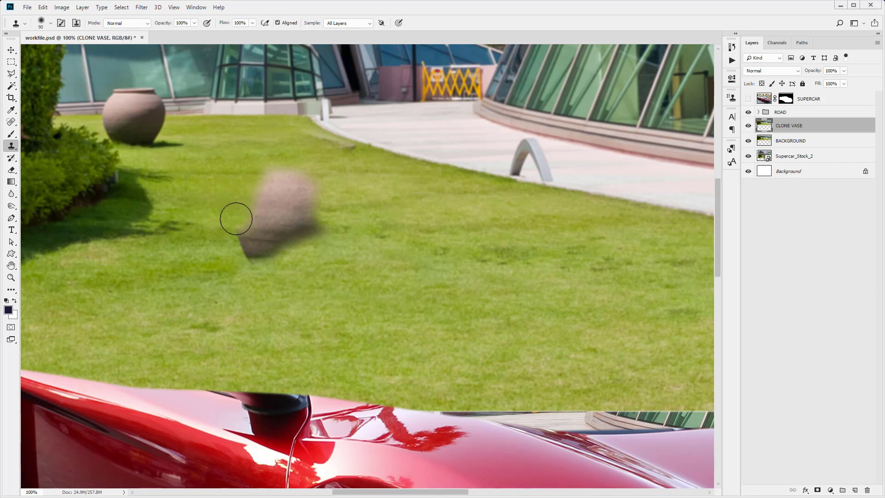
left_click(198, 252, "alt")
left_click_drag(233, 243, 260, 255)
left_click(198, 268, "alt")
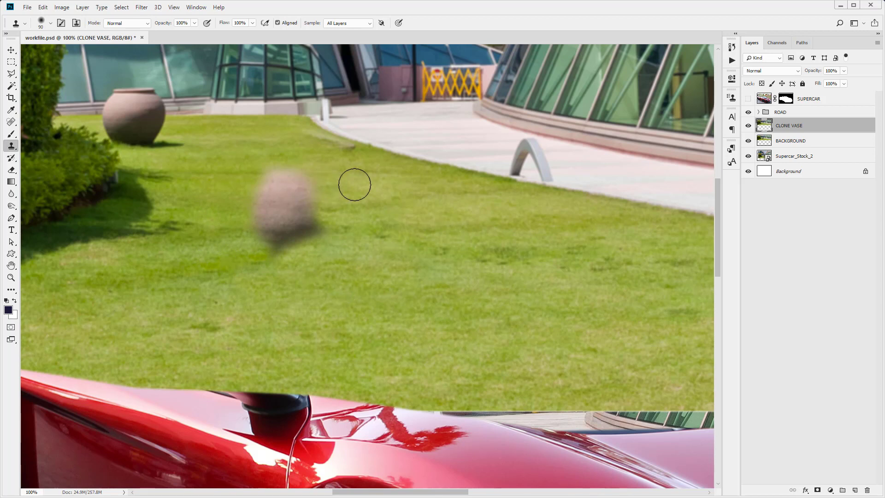
Step: Cover the remaining middle of the large vase with lawn sampled from both sides of it
left_click(395, 183, "alt")
mouse_move(317, 174)
left_mouse_down()
mouse_move(290, 175)
mouse_move(289, 185)
mouse_move(314, 193)
mouse_move(309, 226)
mouse_move(330, 240)
left_mouse_up()
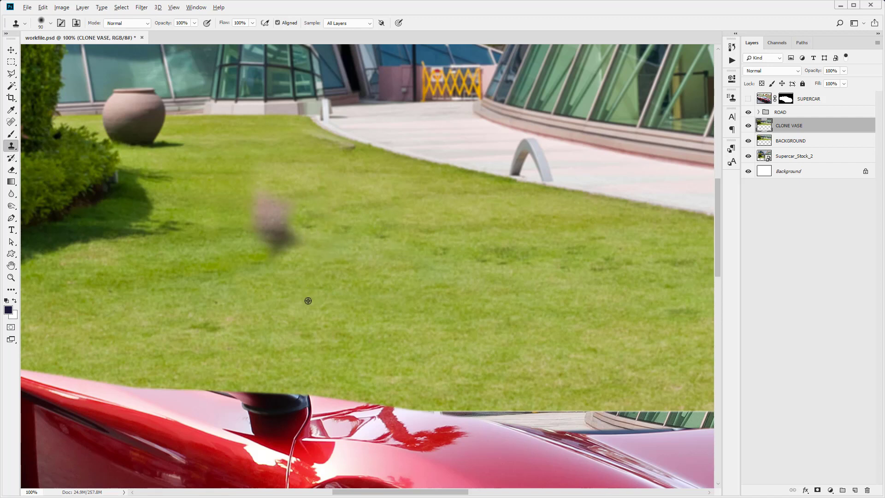
left_click(216, 248, "alt")
mouse_move(260, 241)
left_mouse_down()
mouse_move(259, 220)
mouse_move(238, 198)
mouse_move(269, 201)
mouse_move(269, 219)
mouse_move(295, 204)
mouse_move(284, 233)
mouse_move(305, 243)
mouse_move(279, 236)
mouse_move(281, 225)
mouse_move(339, 198)
mouse_move(341, 160)
mouse_move(360, 147)
left_mouse_up()
left_click(239, 219, "alt")
left_click(211, 188, "alt")
left_click(390, 193, "alt")
Step: Rebuild the lawn's edge along the pale walkway with the Clone Stamp, using a 70 px brush
key("bracketleft")
key("bracketleft")
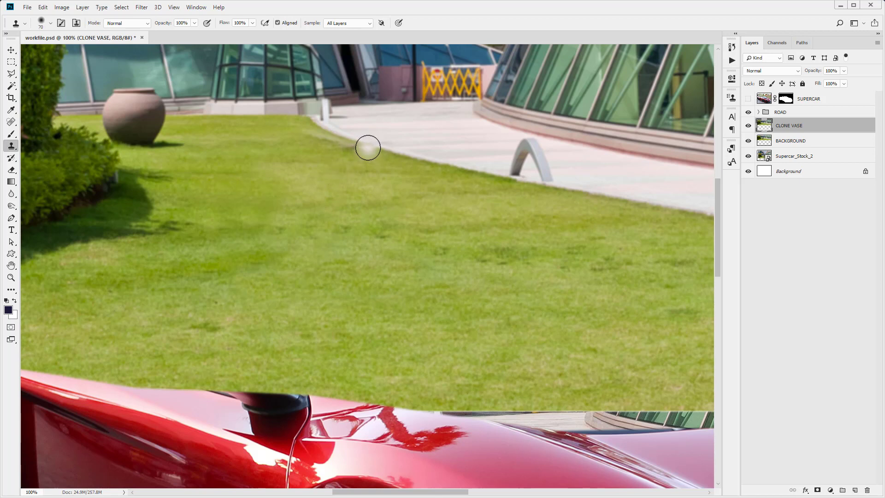
left_click(371, 146, "alt")
mouse_move(367, 146)
left_mouse_down()
mouse_move(358, 145)
mouse_move(368, 147)
left_mouse_up()
left_click(395, 153, "alt")
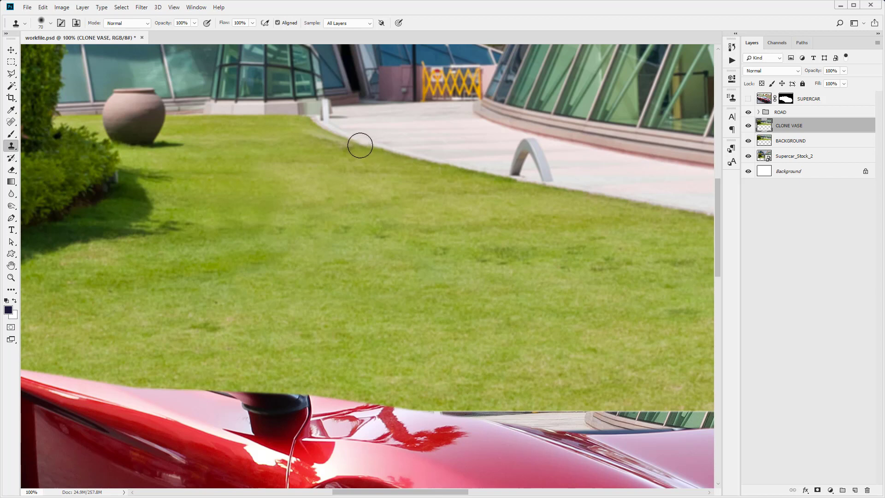
left_click_drag(358, 143, 324, 127)
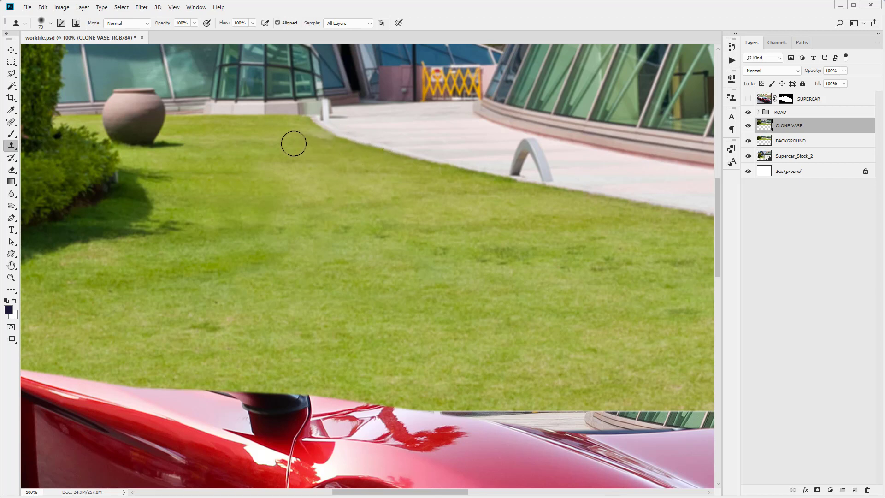
Step: Refine the far bend of the walkway edge and touch up the grass where the vase stood
left_click(355, 140, "alt")
mouse_move(339, 134)
left_mouse_down()
mouse_move(300, 129)
mouse_move(311, 138)
left_mouse_up()
left_click(252, 132, "alt")
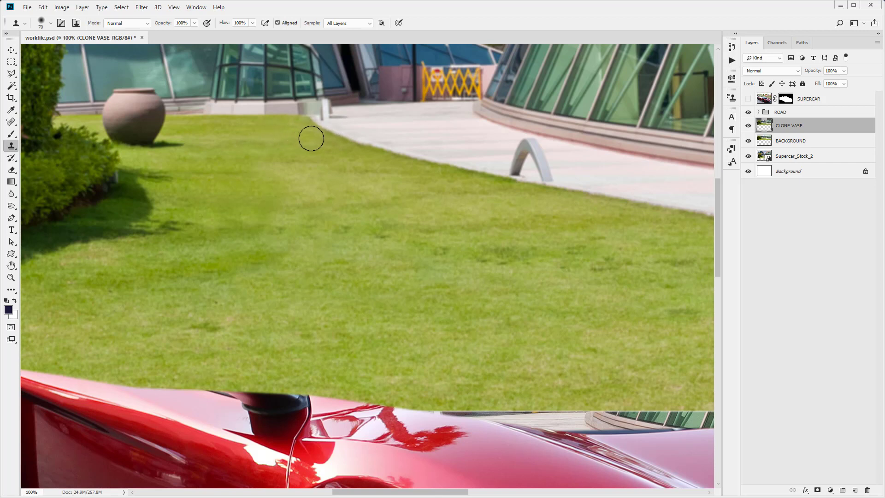
left_click(301, 174)
Step: Check the cloned lawn by toggling the CLONE VASE layer and show the SUPERCAR layer again
left_click(748, 125)
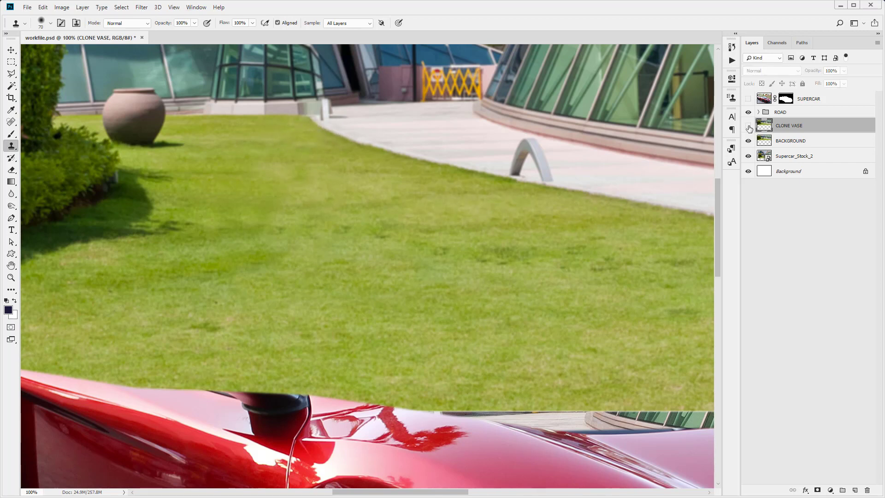
left_click(748, 126)
left_click(748, 99)
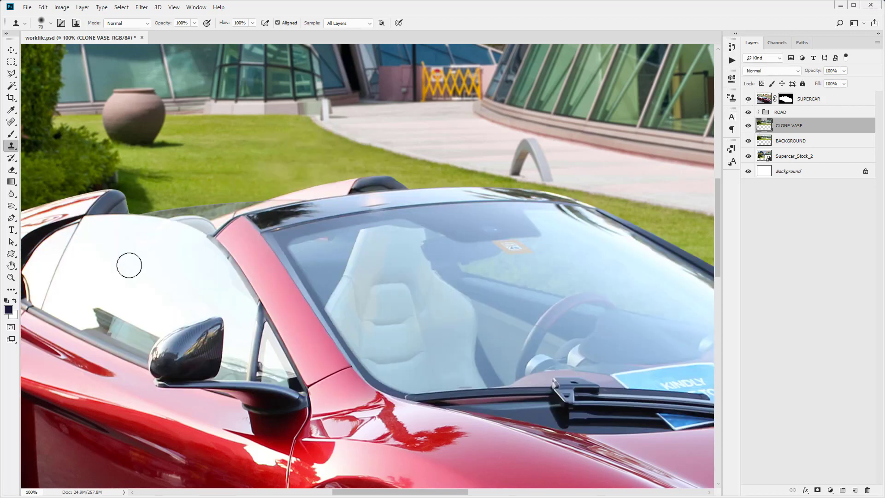
Step: Compare the whole image with and without the CLONE VASE layer
key("z")
right_click(154, 259)
left_click(181, 267)
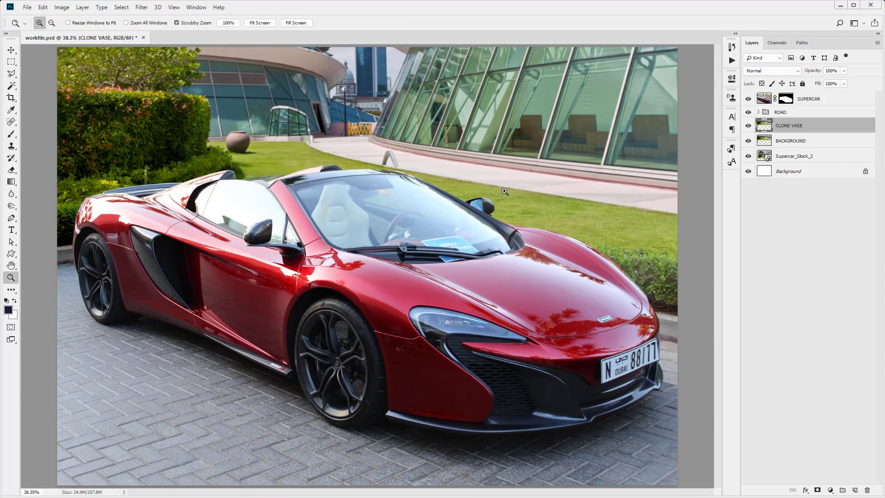
left_click(749, 127)
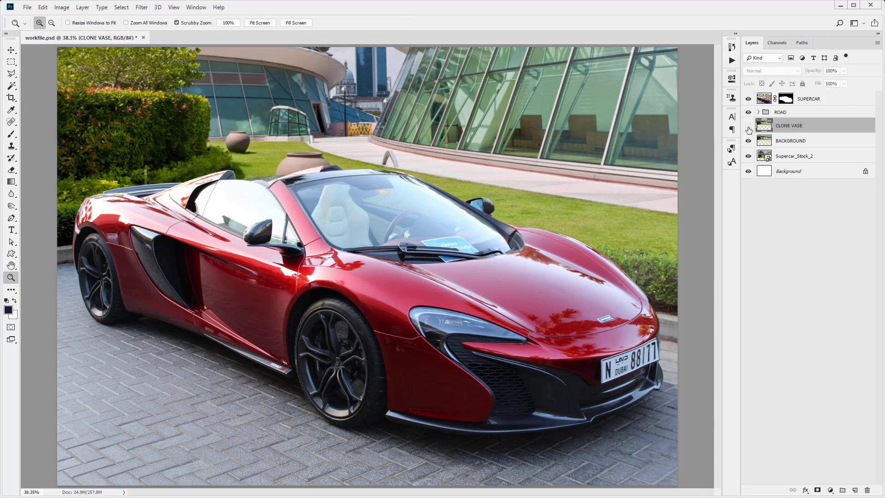
left_click(749, 127)
left_click(749, 127)
left_click(749, 125)
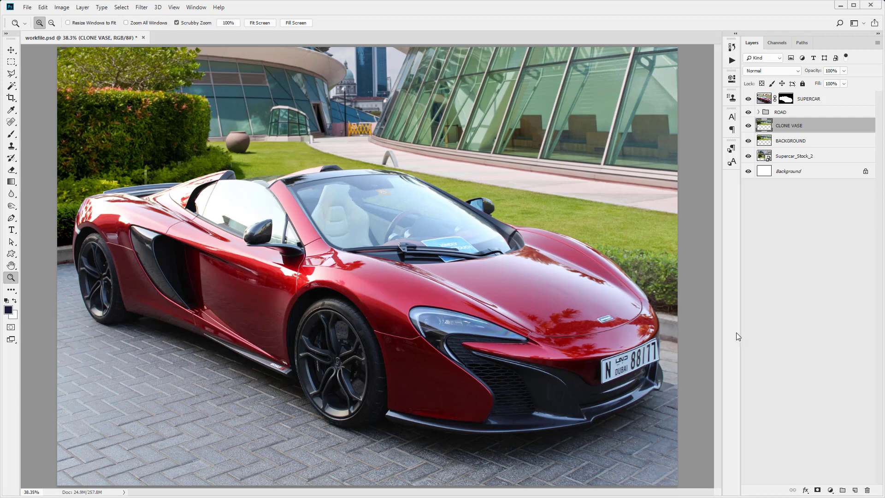
Step: Add an Exposure adjustment layer above CLONE VASE with exposure 0.7 and gamma correction 1.2
left_click(832, 491)
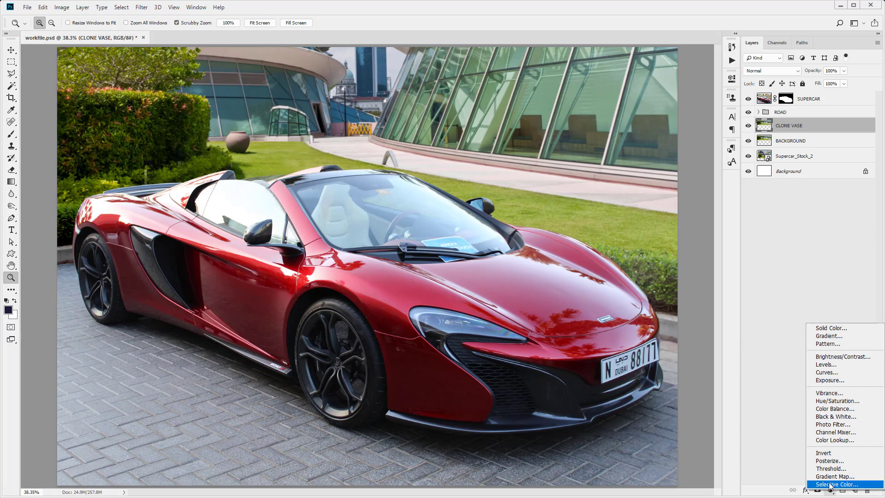
left_click(828, 381)
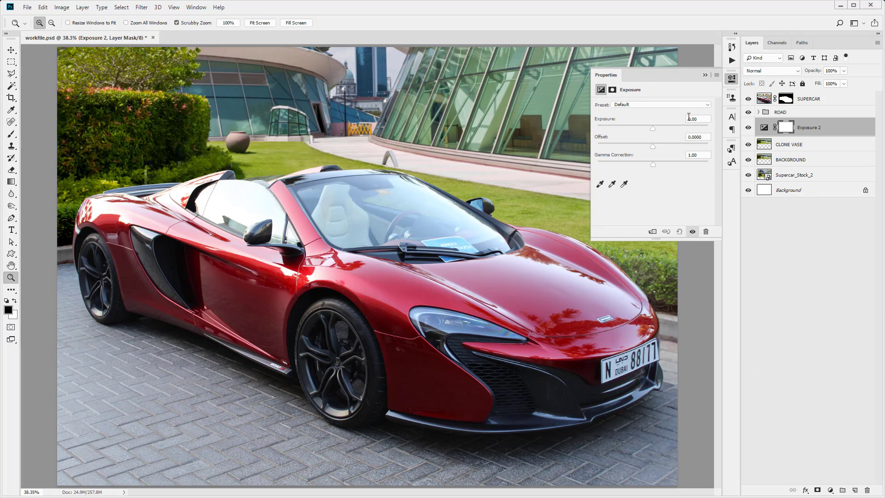
left_click(688, 117)
type("0.7")
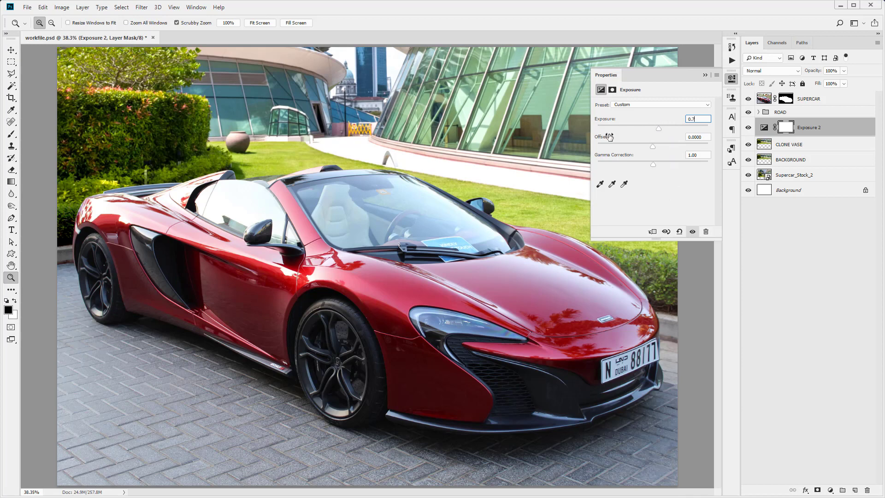
left_click(691, 154)
type("1.2")
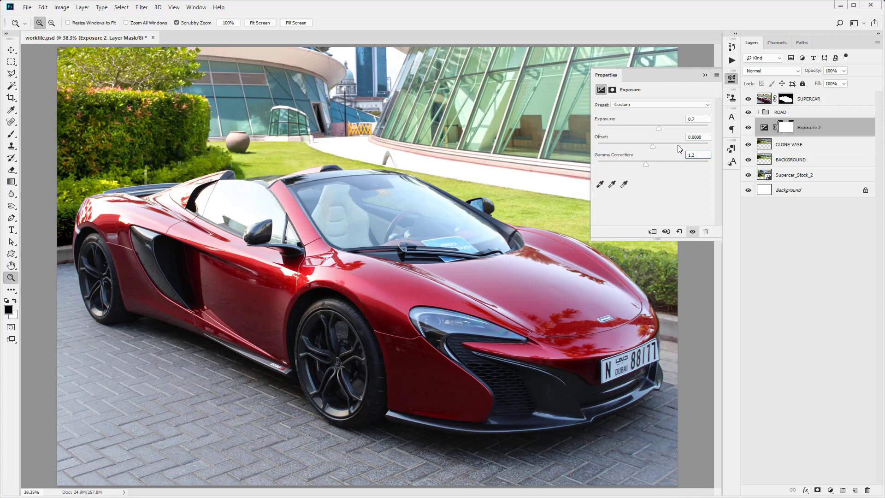
left_click(706, 75)
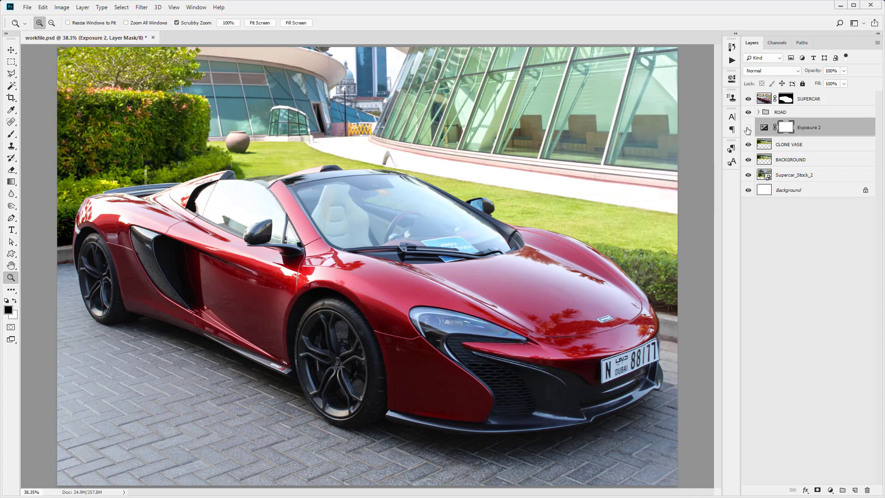
Step: Compare the background's brightness with and without the Exposure adjustment
left_click(747, 130)
left_click(748, 130)
left_click(748, 127)
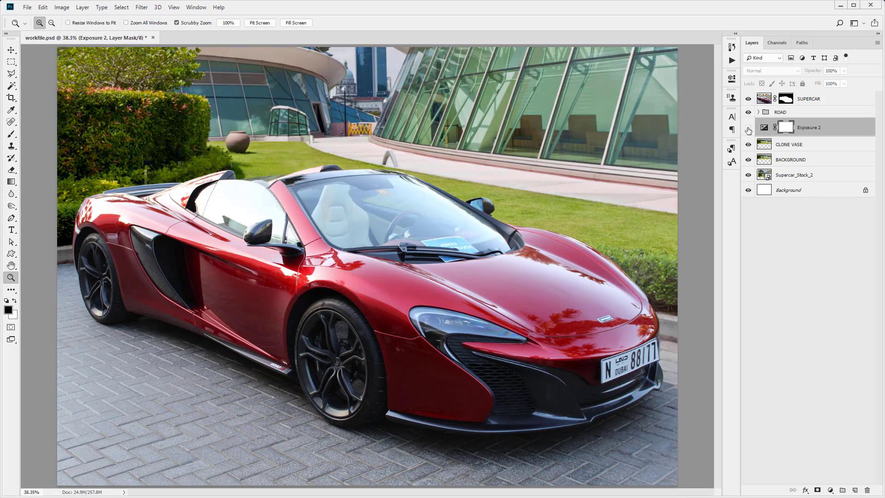
left_click(748, 128)
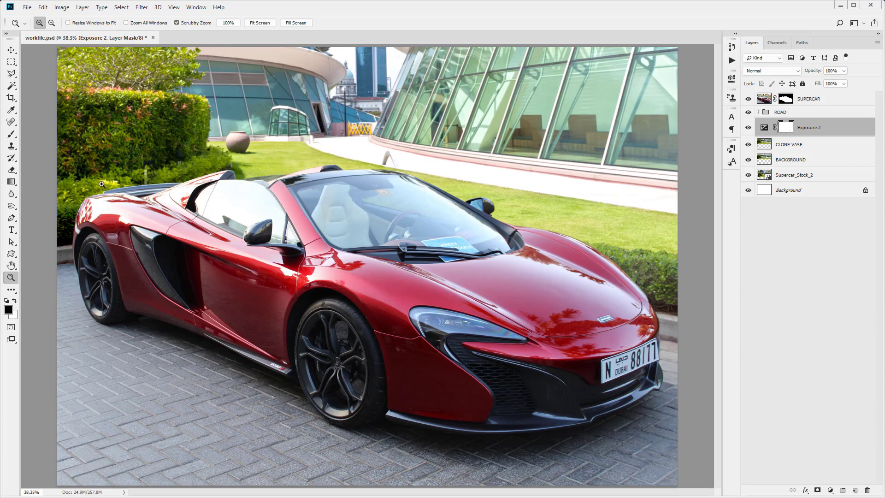
Step: Mask the Exposure adjustment with a linear Foreground to Transparent gradient in black from the windshield up to the glass building, and preview the image without it
left_click(13, 184)
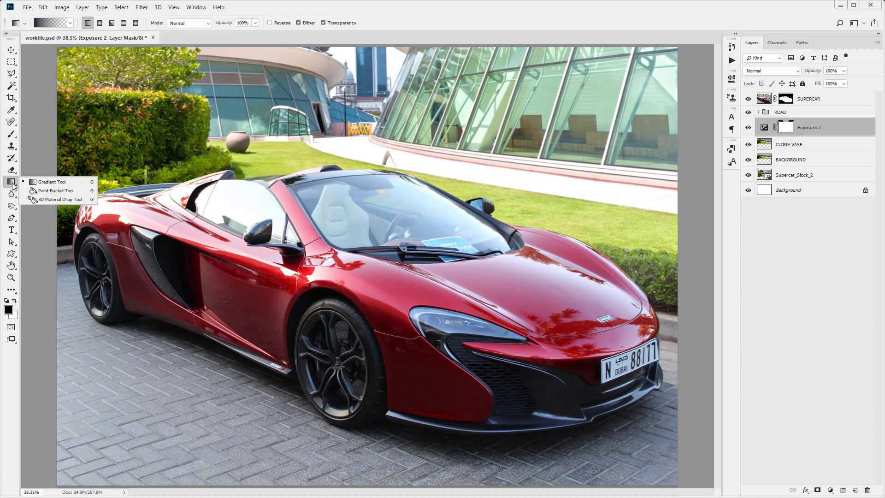
left_click(54, 26)
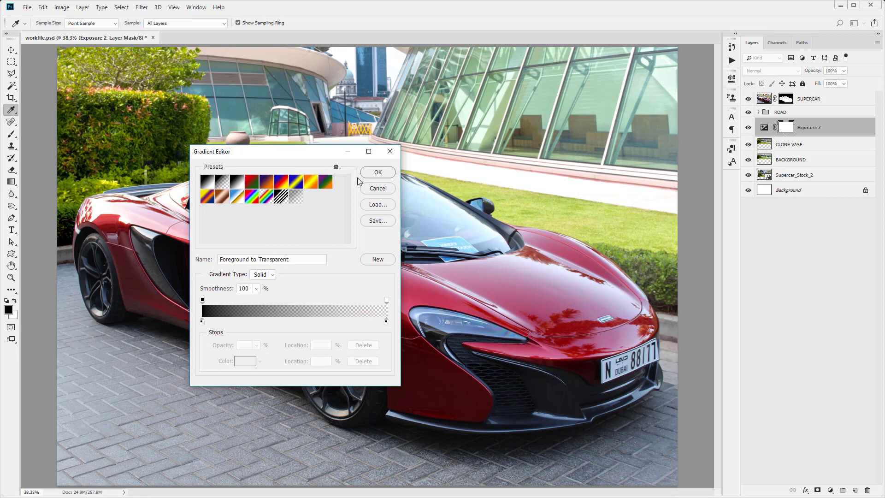
left_click(377, 172)
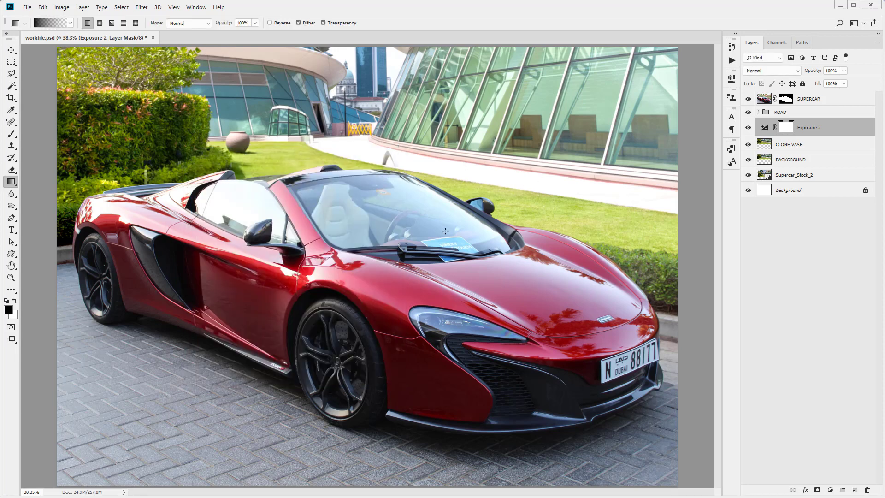
left_click_drag(450, 197, 505, 100)
left_click_drag(505, 81, 506, 79)
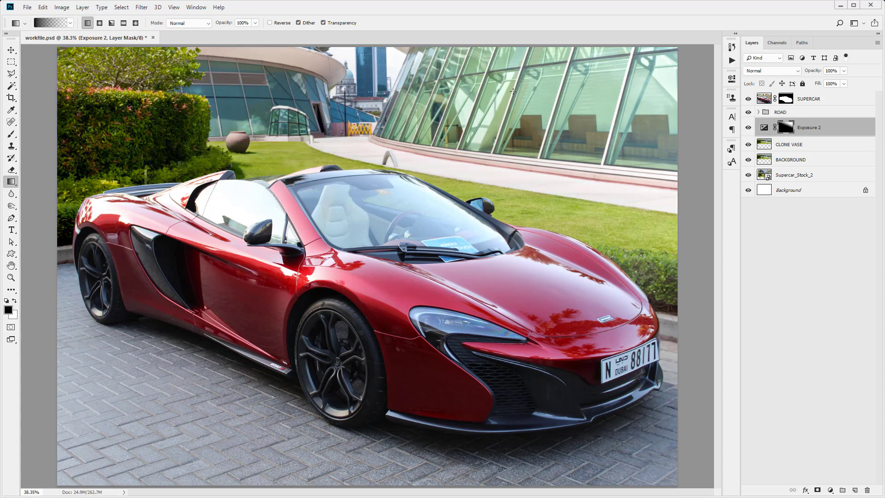
left_click(748, 127)
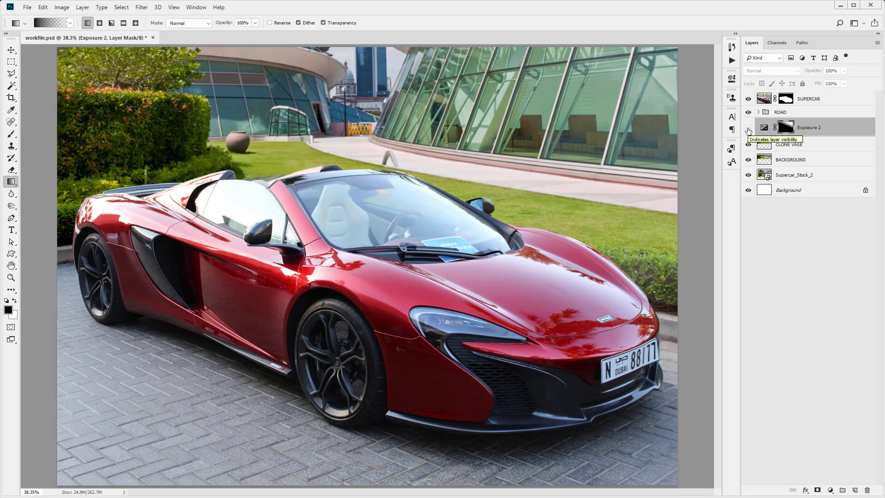
Step: Show the Exposure layer again and add a Hue/Saturation adjustment above it with the Reds saturation at -100
left_click(748, 127)
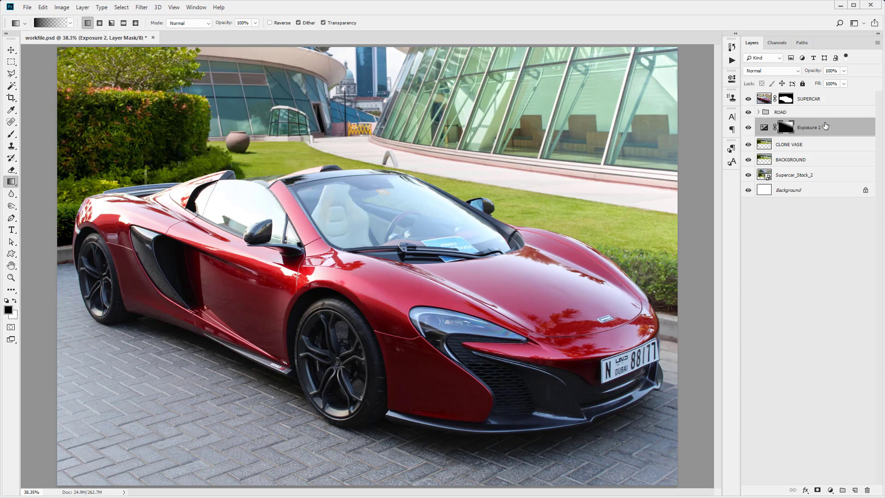
left_click(851, 129)
left_click(828, 490)
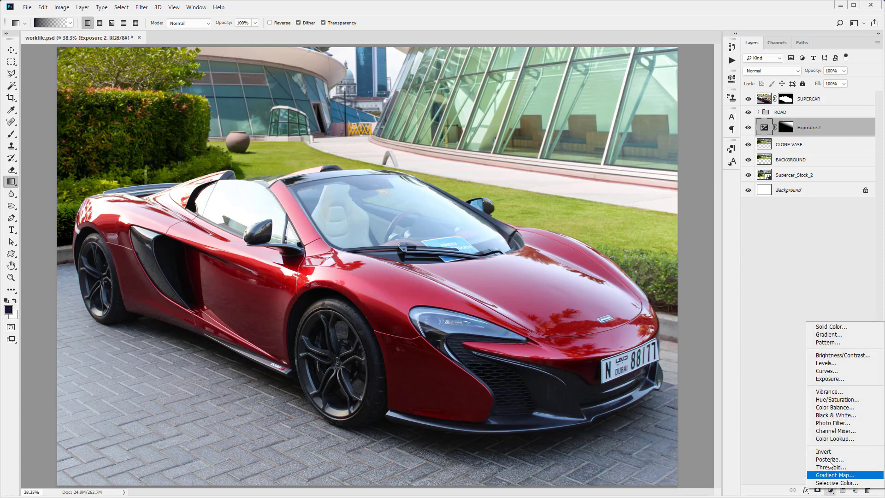
left_click(834, 401)
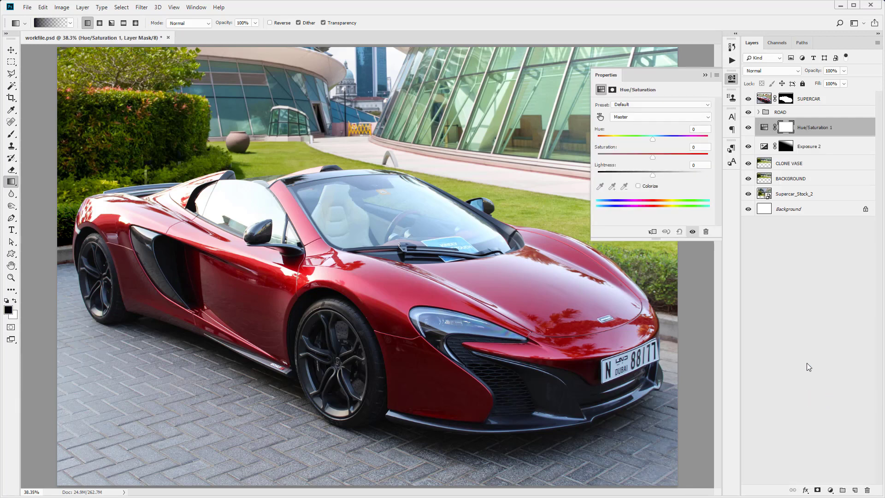
left_click(660, 117)
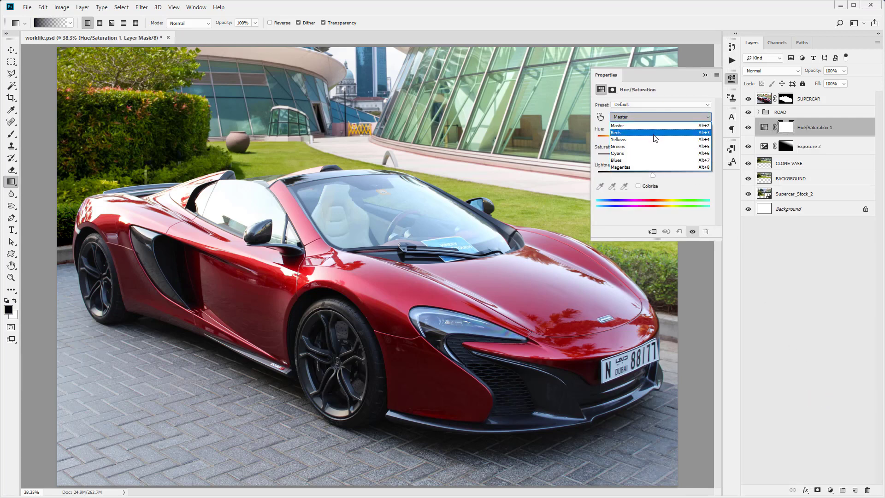
left_click(653, 134)
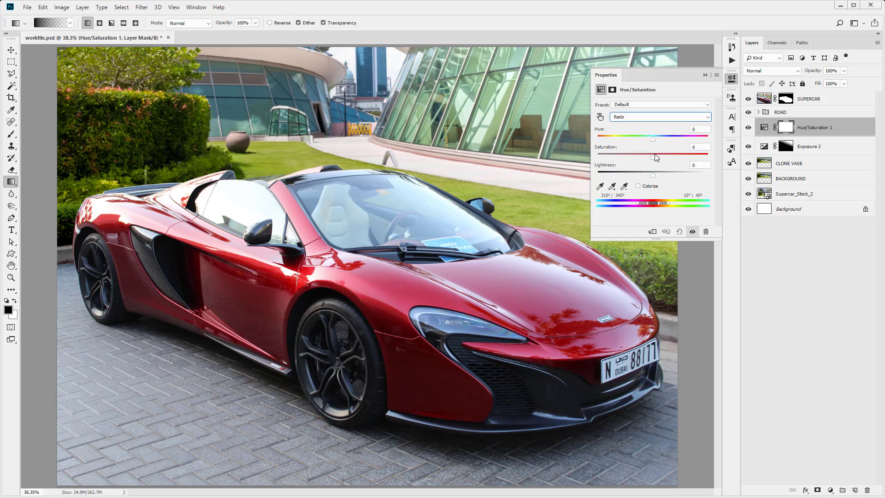
left_click_drag(656, 156, 588, 157)
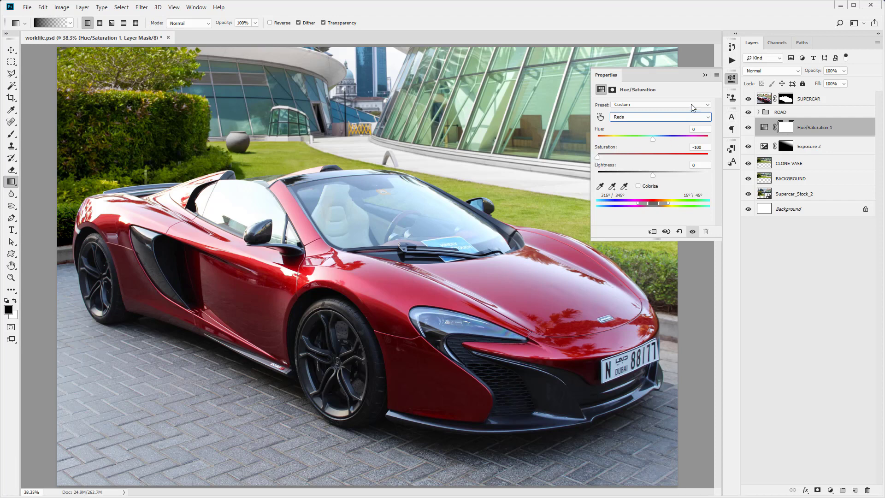
Step: Set the Yellows in the Hue/Saturation adjustment to hue +5 and saturation +10
left_click(662, 105)
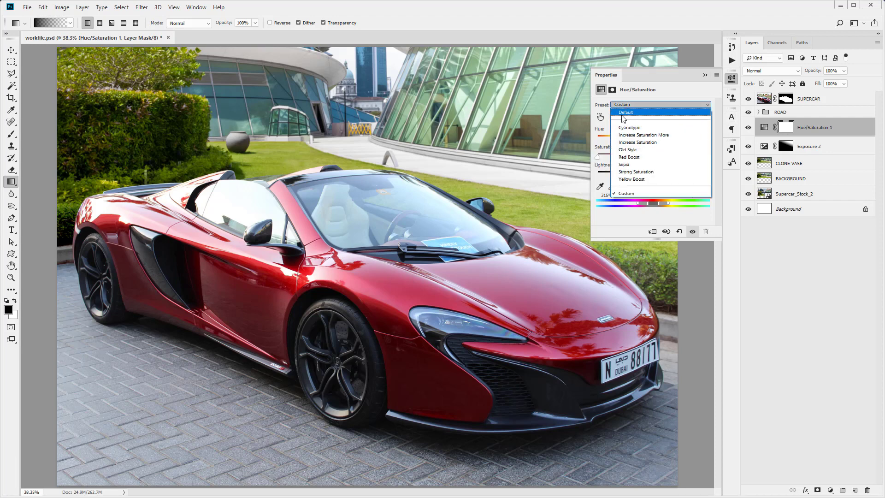
left_click(604, 130)
left_click(659, 117)
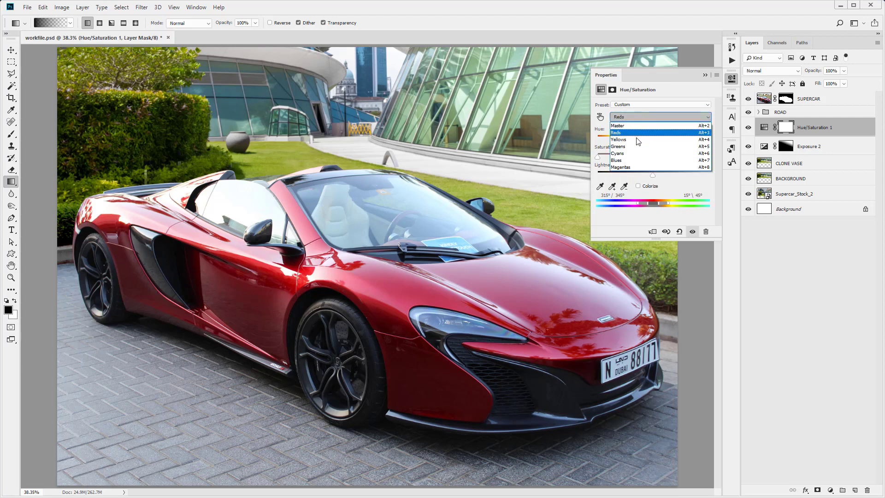
left_click(656, 139)
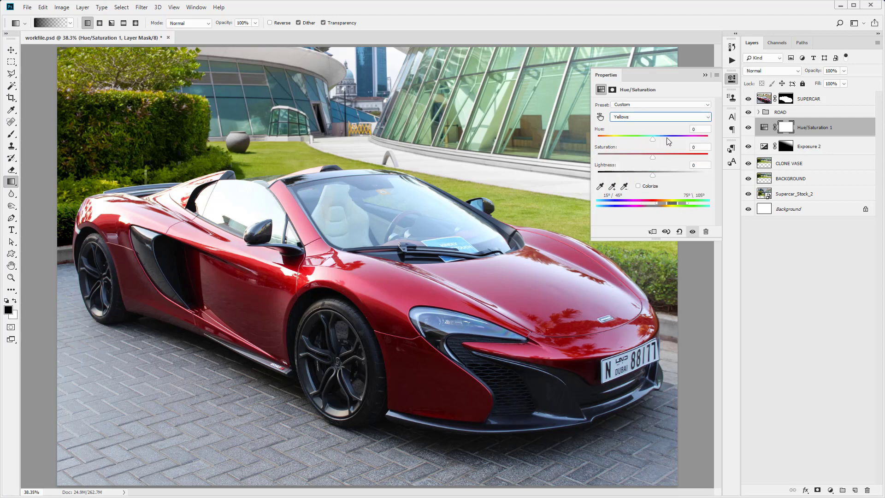
left_click(695, 130)
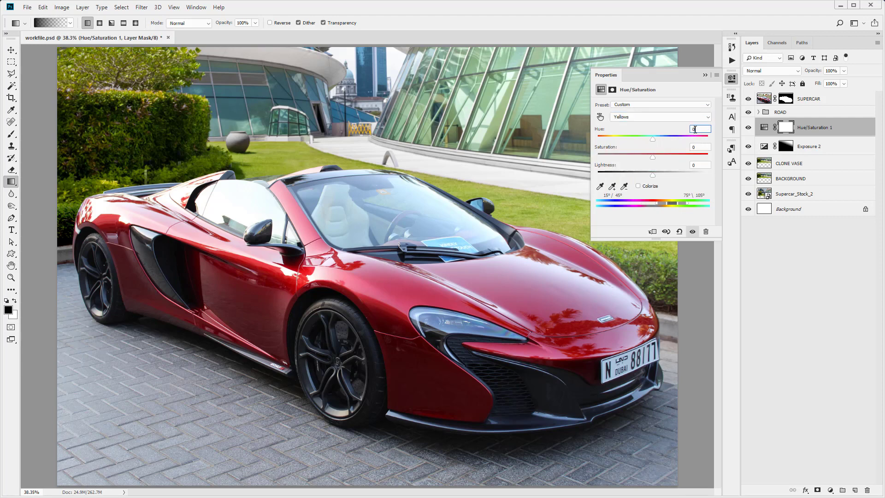
left_click_drag(696, 130, 687, 129)
type("+5")
key("Tab")
type("+10")
Step: Set the Greens in the Hue/Saturation adjustment to hue +70 and saturation -30
left_click(651, 117)
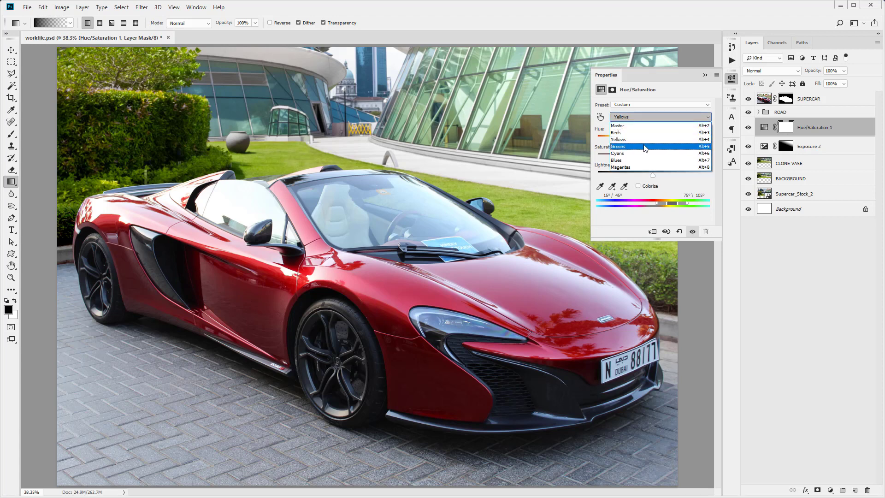
left_click(645, 147)
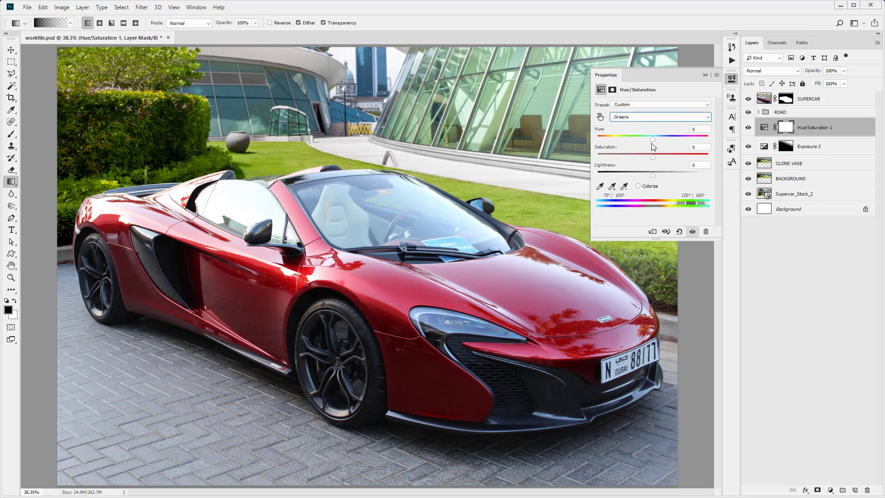
key("Tab")
type("+70")
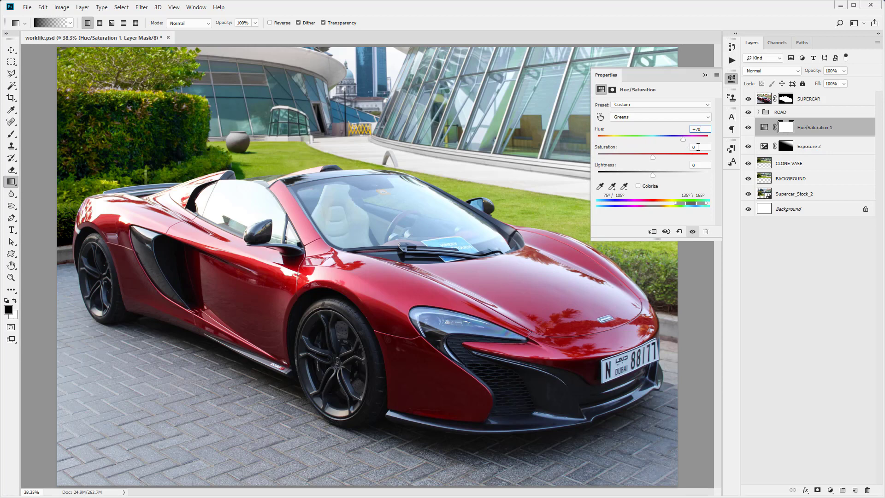
key("Tab")
type("-30")
Step: Set the Cyans hue to +20 and lower their saturation until the building's glass looks nearly gray
left_click(650, 118)
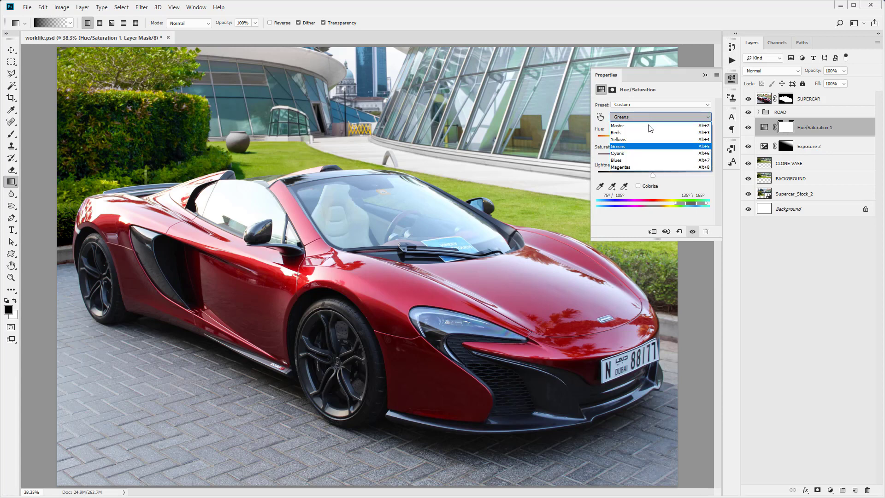
left_click(640, 153)
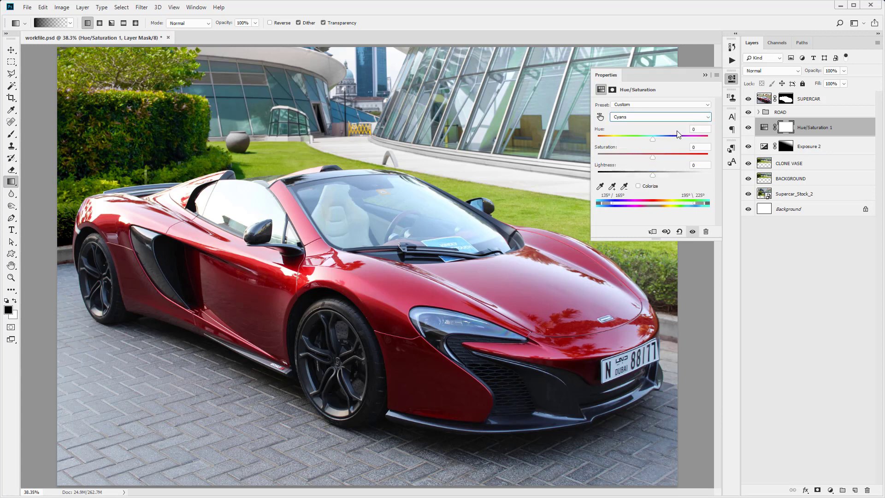
key("Tab")
type("+20")
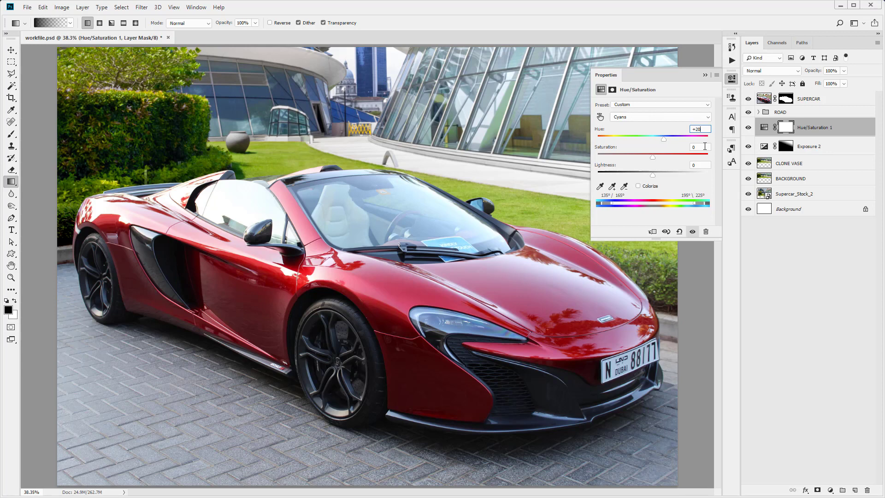
left_click_drag(640, 161, 625, 161)
Step: Desaturate the Blues completely and set the Magentas saturation to -97 in the Hue/Saturation adjustment
left_click(657, 117)
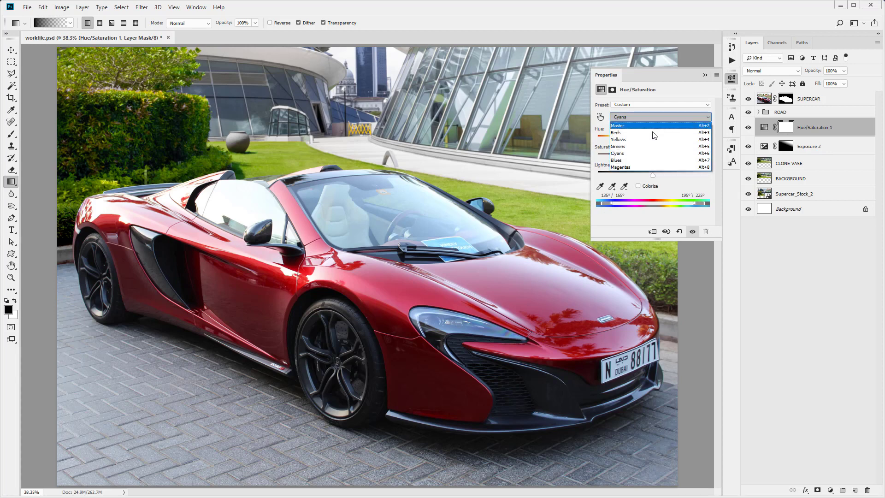
left_click(645, 162)
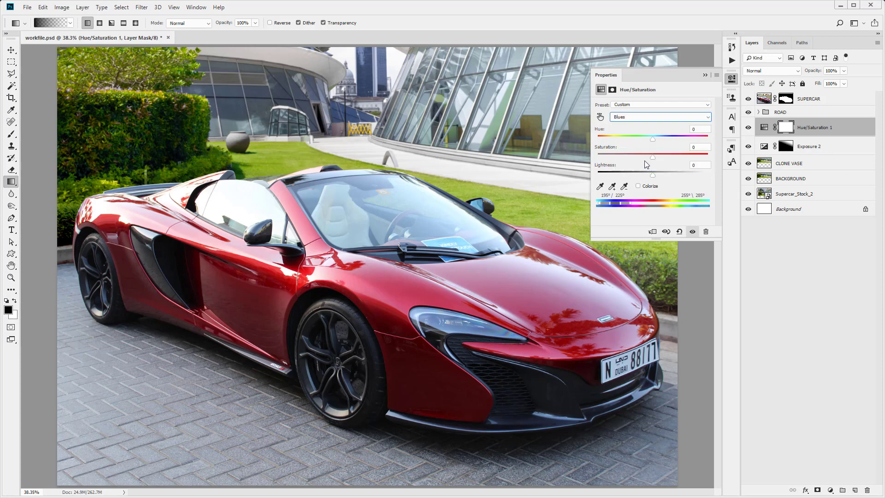
left_click_drag(654, 156, 595, 158)
left_click(659, 117)
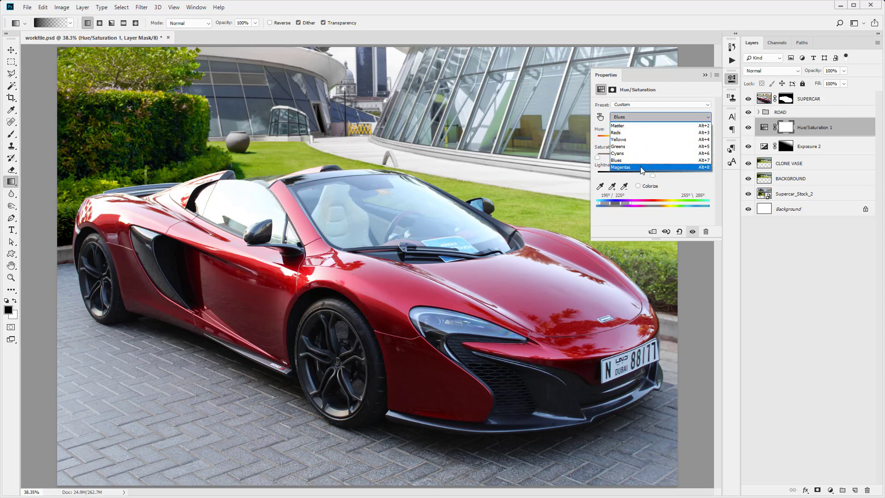
left_click(642, 167)
left_click_drag(653, 157, 590, 158)
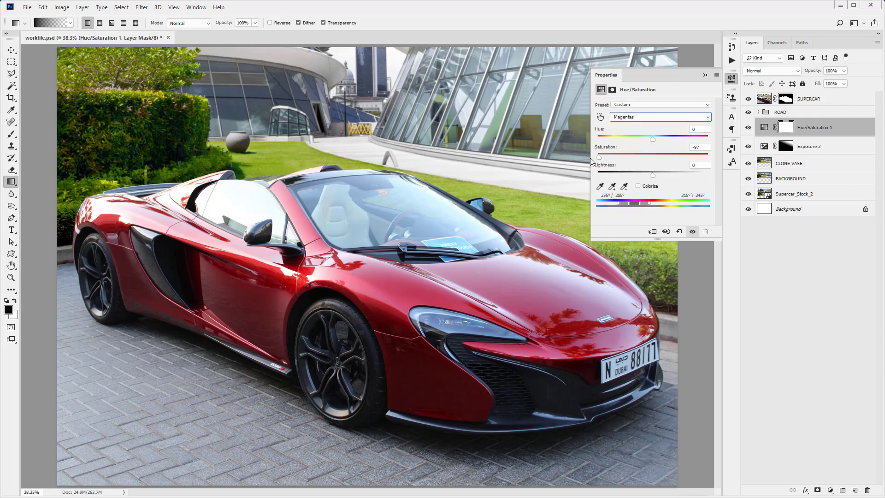
left_click(705, 76)
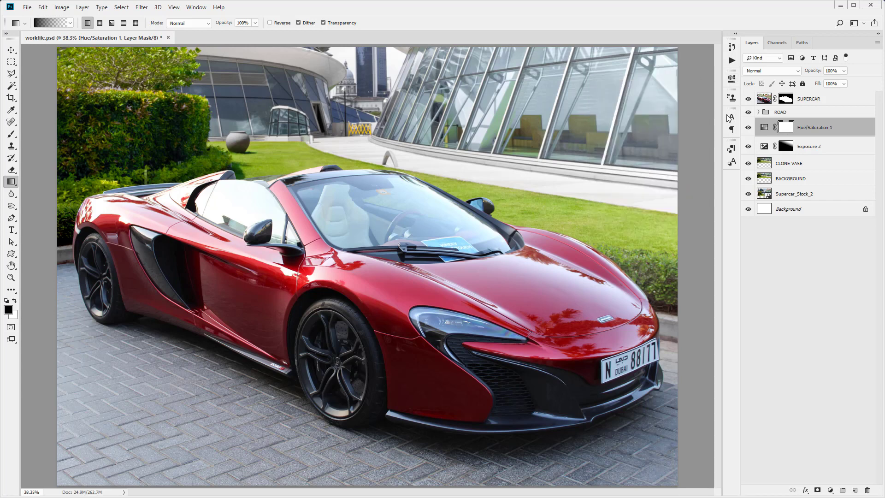
Step: Compare the background's colors with and without the Hue/Saturation adjustment
left_click(747, 128)
left_click(747, 128)
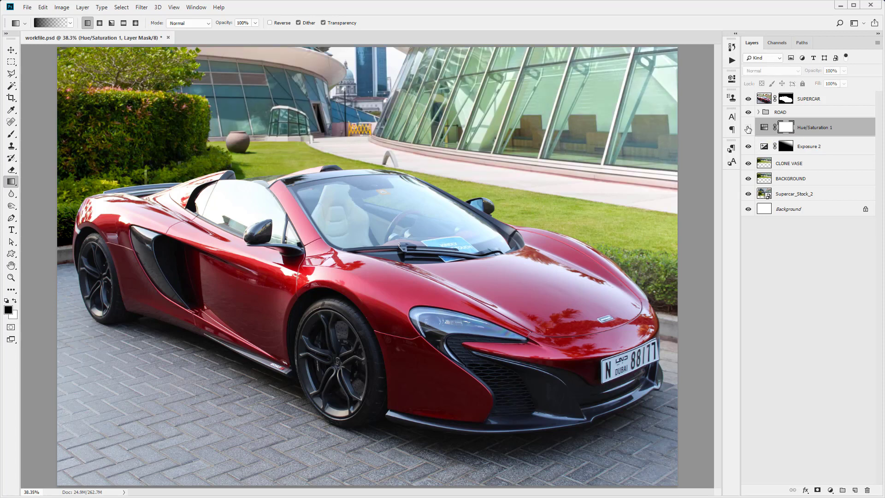
left_click(748, 128)
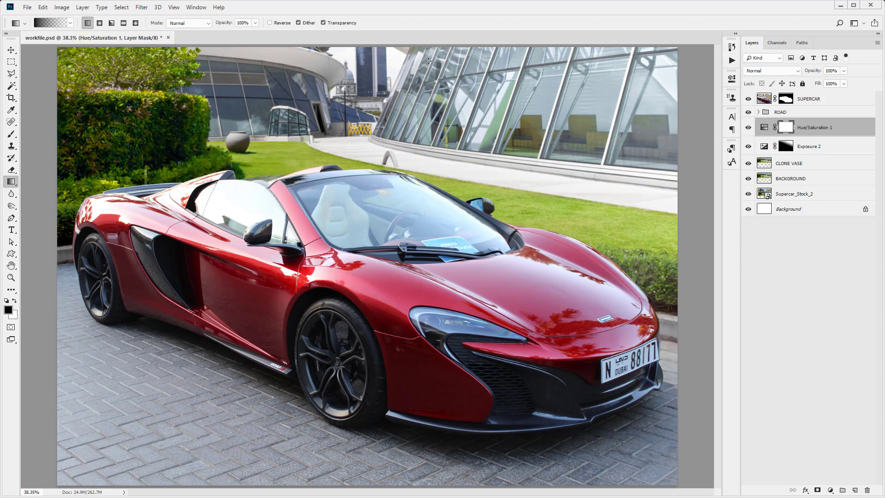
left_click(748, 129)
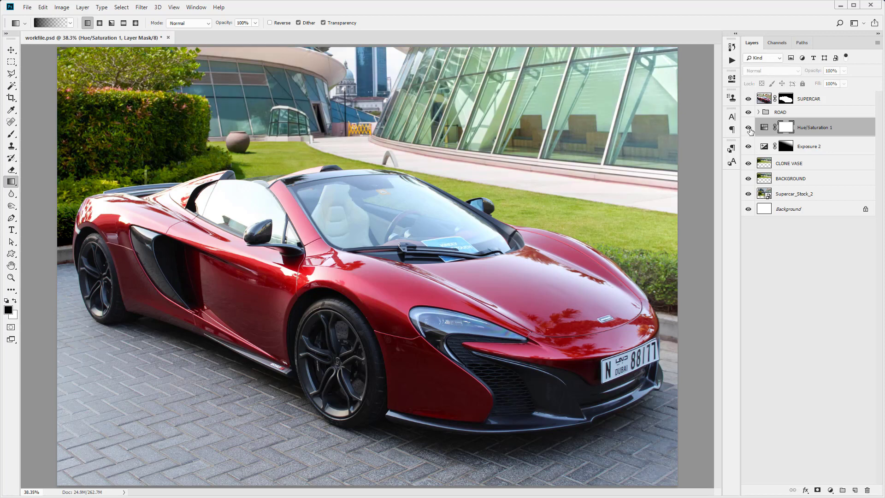
left_click(749, 128)
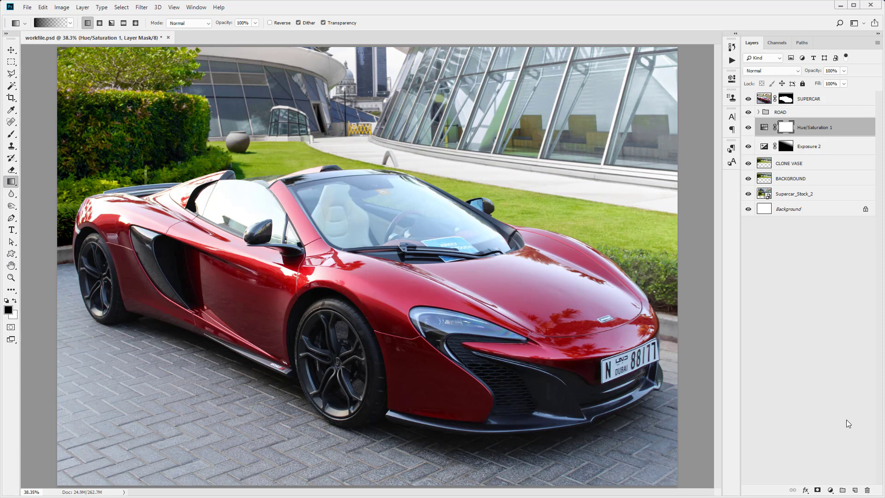
Step: Add a Black & White adjustment above Hue/Saturation with Soft Light blending and the Maximum White preset
left_click(831, 490)
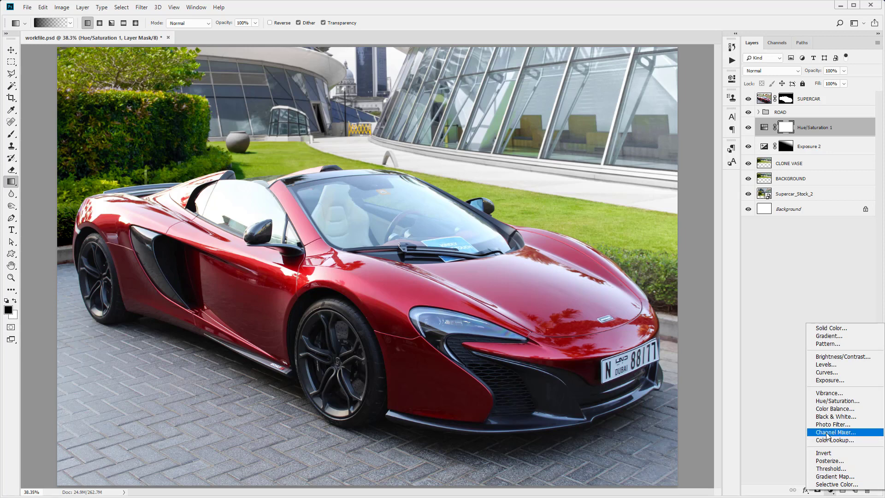
left_click(828, 417)
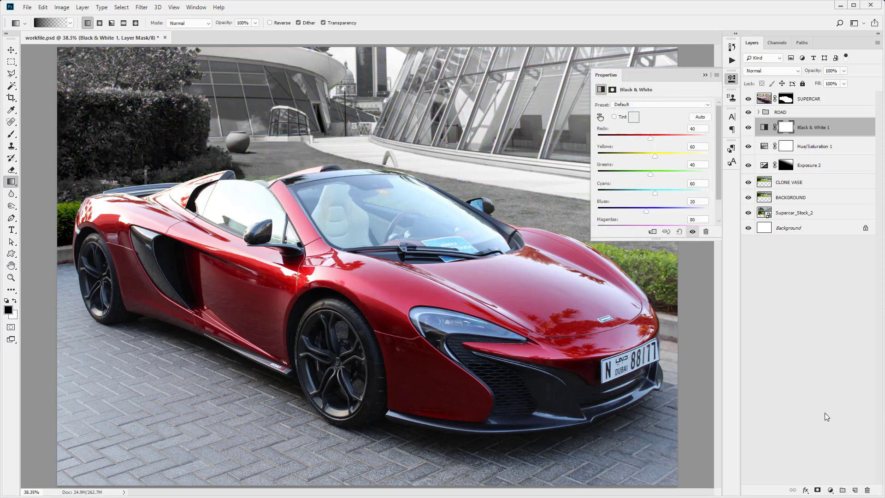
left_click(759, 72)
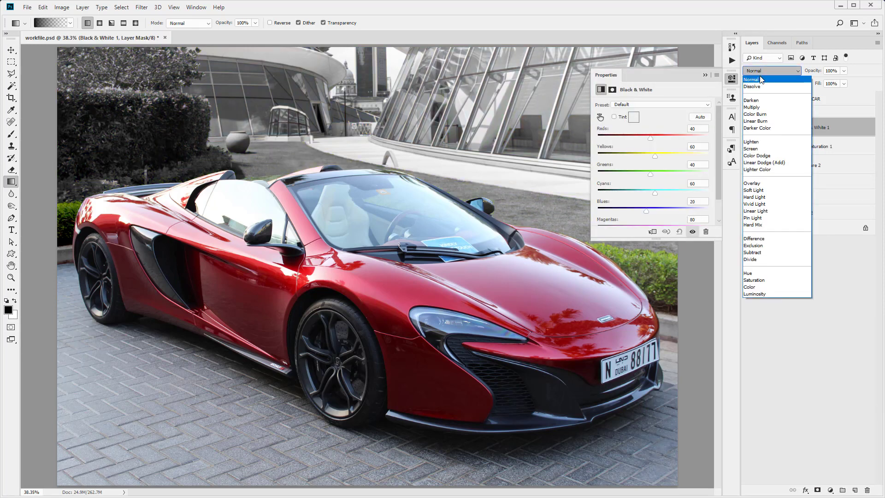
left_click(763, 190)
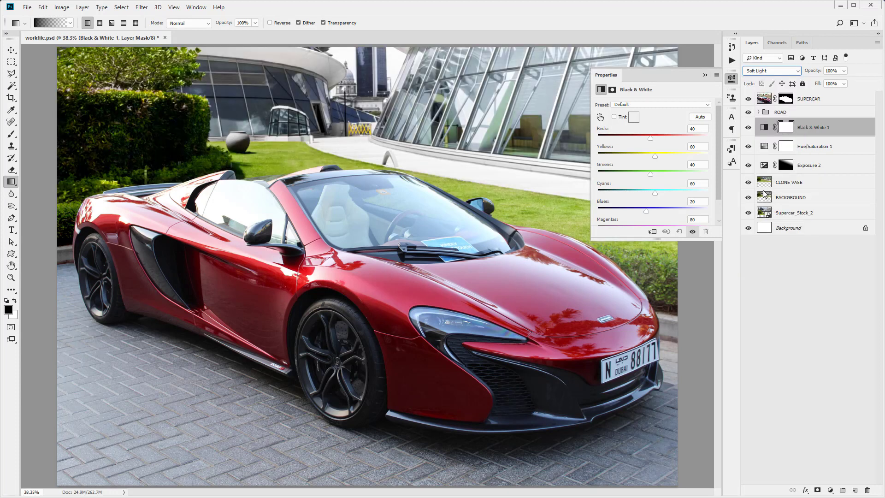
left_click(655, 105)
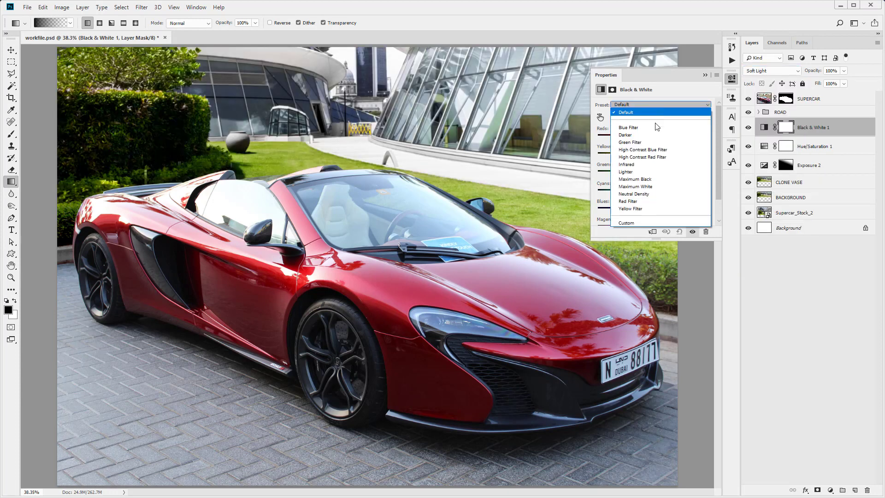
left_click(654, 189)
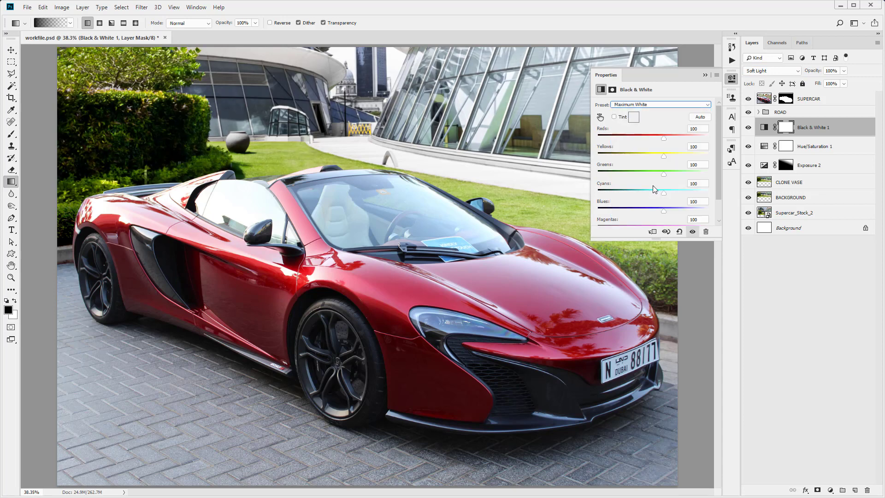
left_click(704, 76)
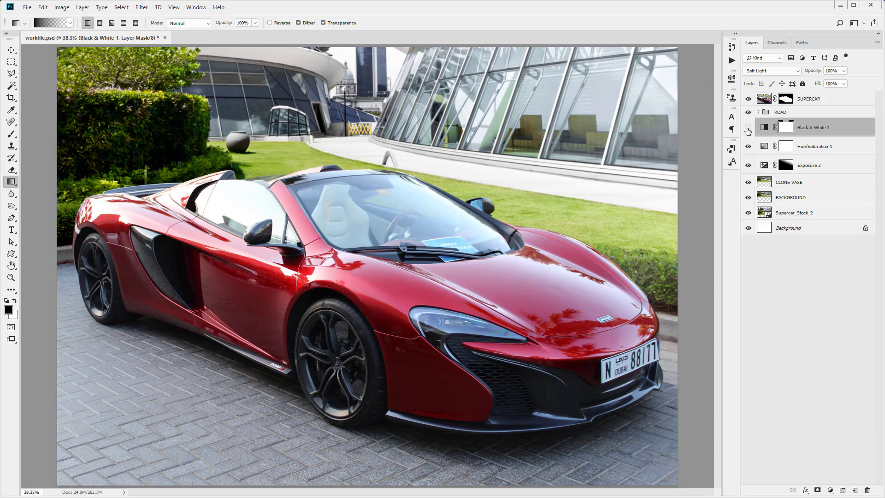
Step: Compare the background's contrast with and without the Black & White adjustment
left_click(748, 130)
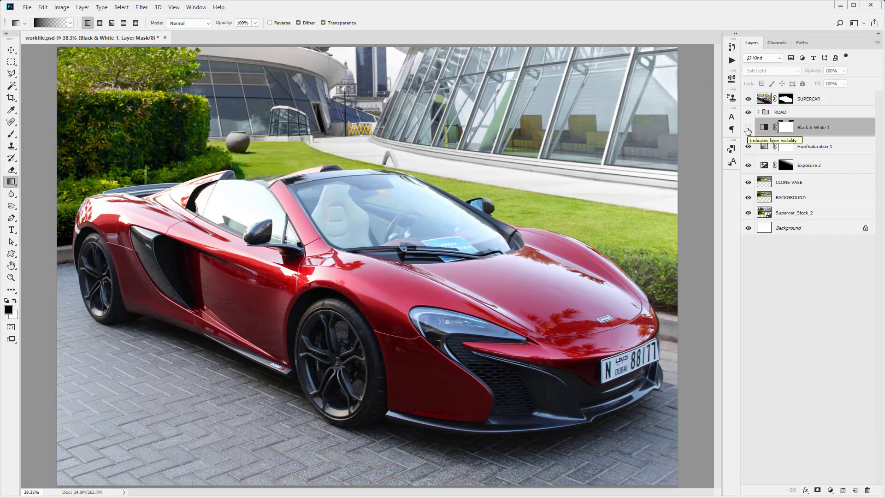
left_click(747, 130)
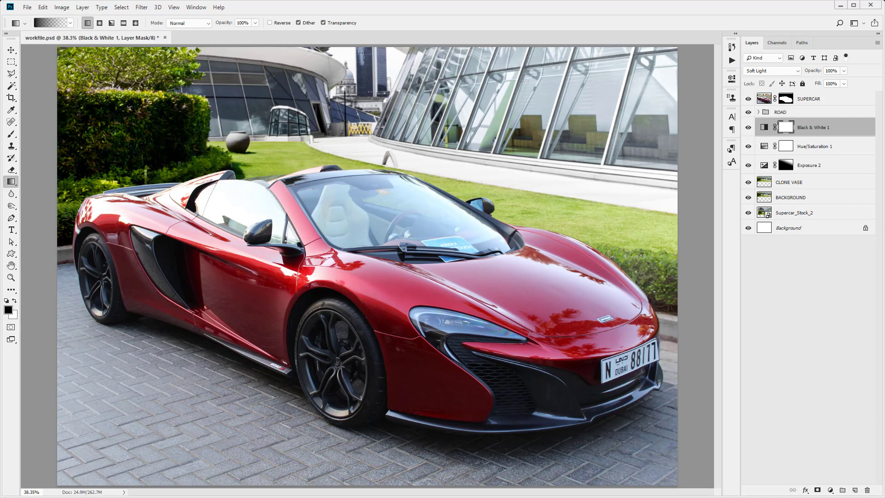
left_click(748, 129)
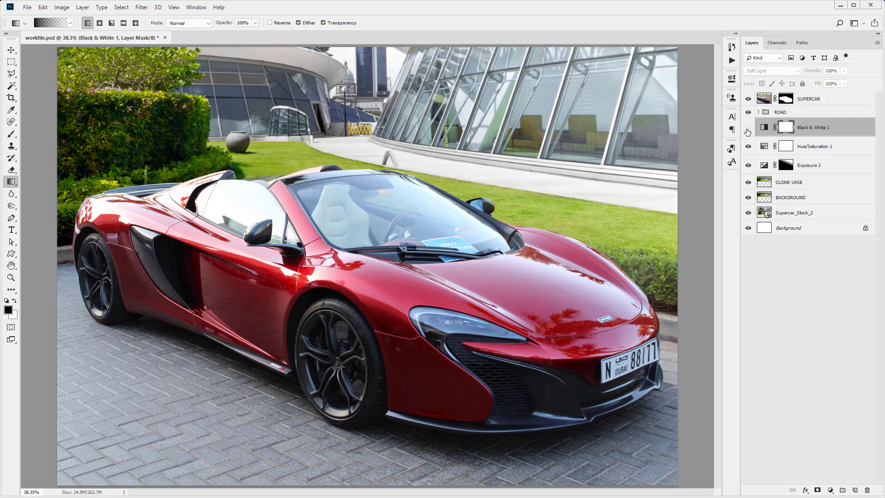
left_click(747, 131)
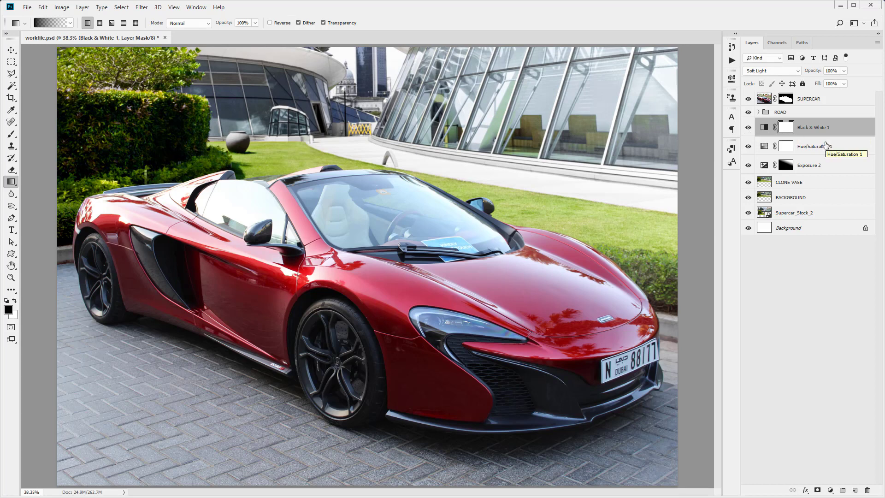
Step: Group the layers from Black & White 1 down to Supercar_Stock_2, name the group BACKGROUND, and select the locked Background layer
left_click(820, 212, "shift")
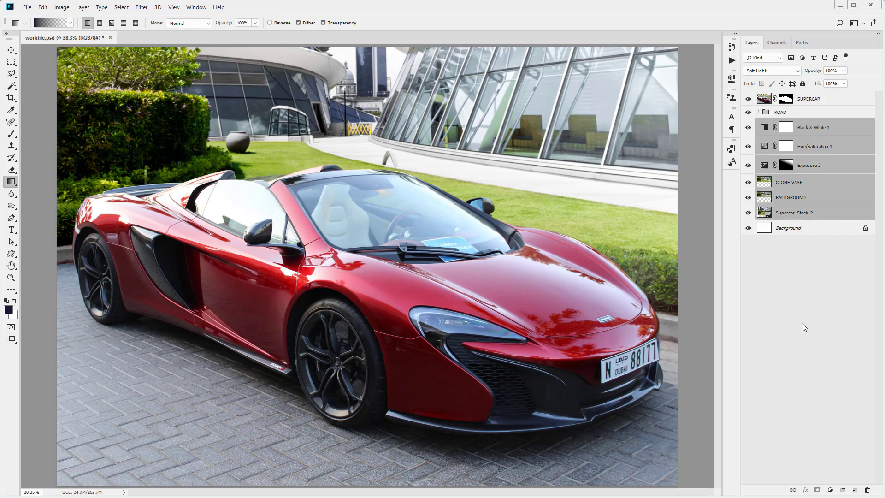
left_click(842, 492)
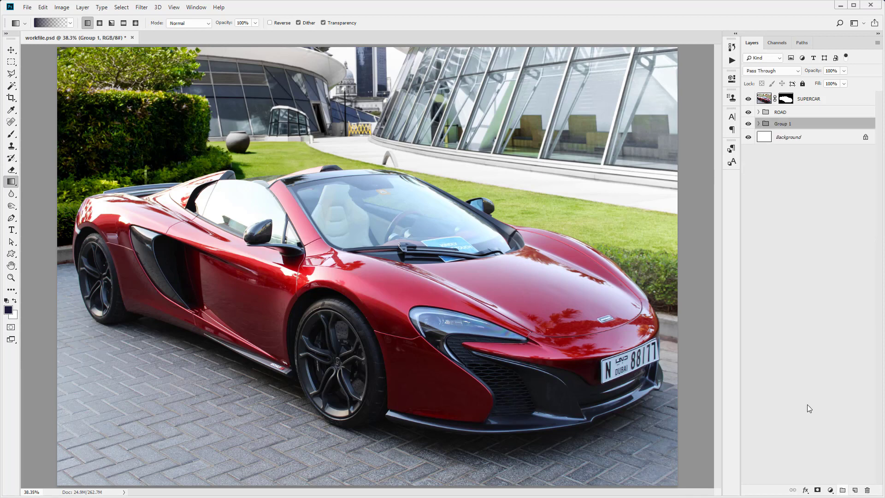
double_click(784, 124)
type("BACKGROUND")
key("Return")
left_click(798, 138)
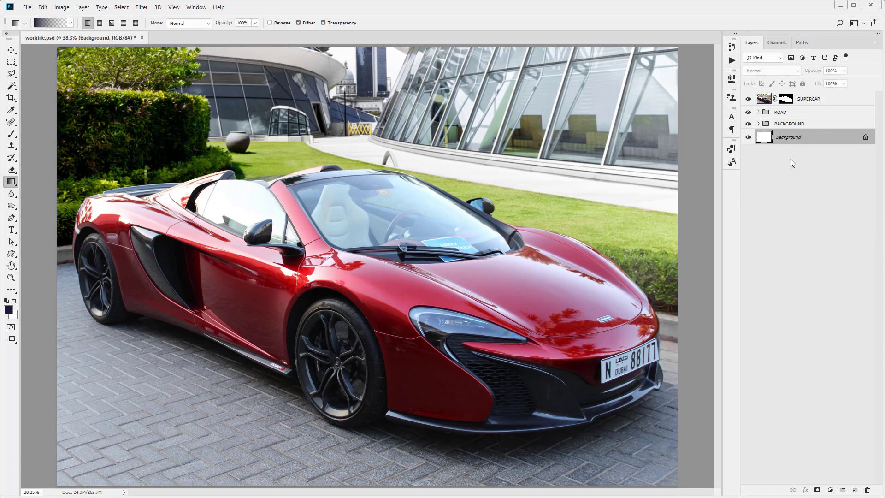